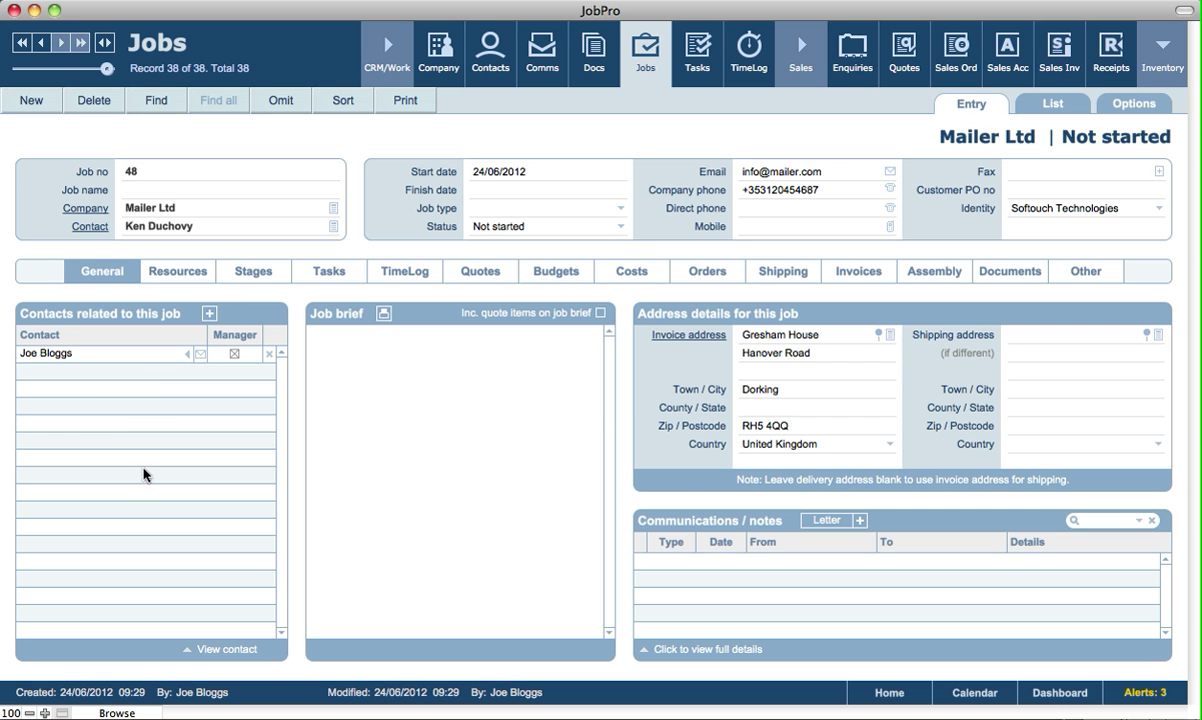
Add the job manager as a contact in job 48's resource bookings, with the purpose Maintenance.
click(177, 272)
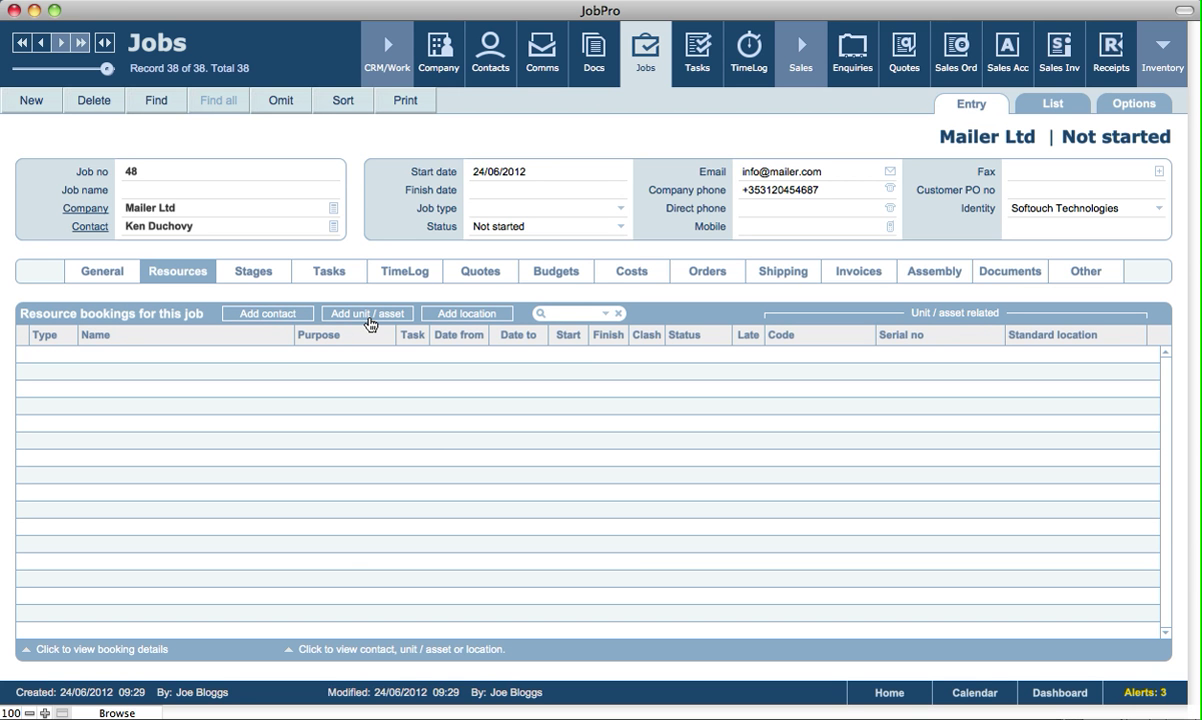
click(276, 318)
click(86, 131)
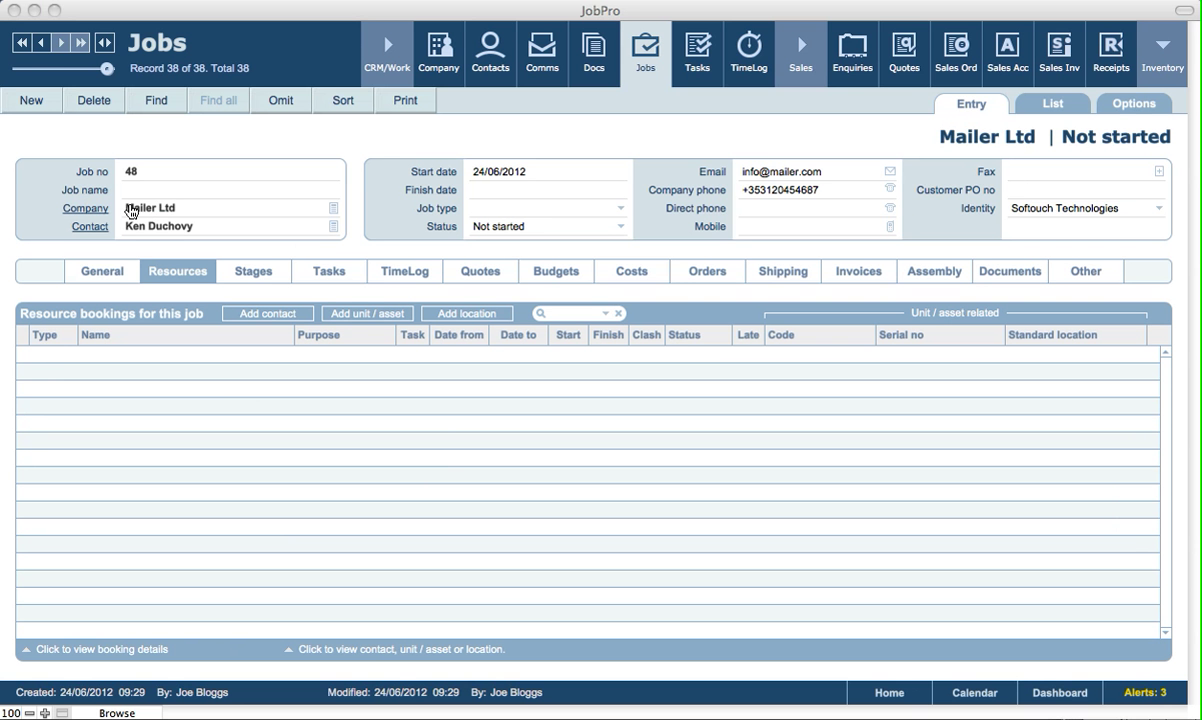
click(350, 352)
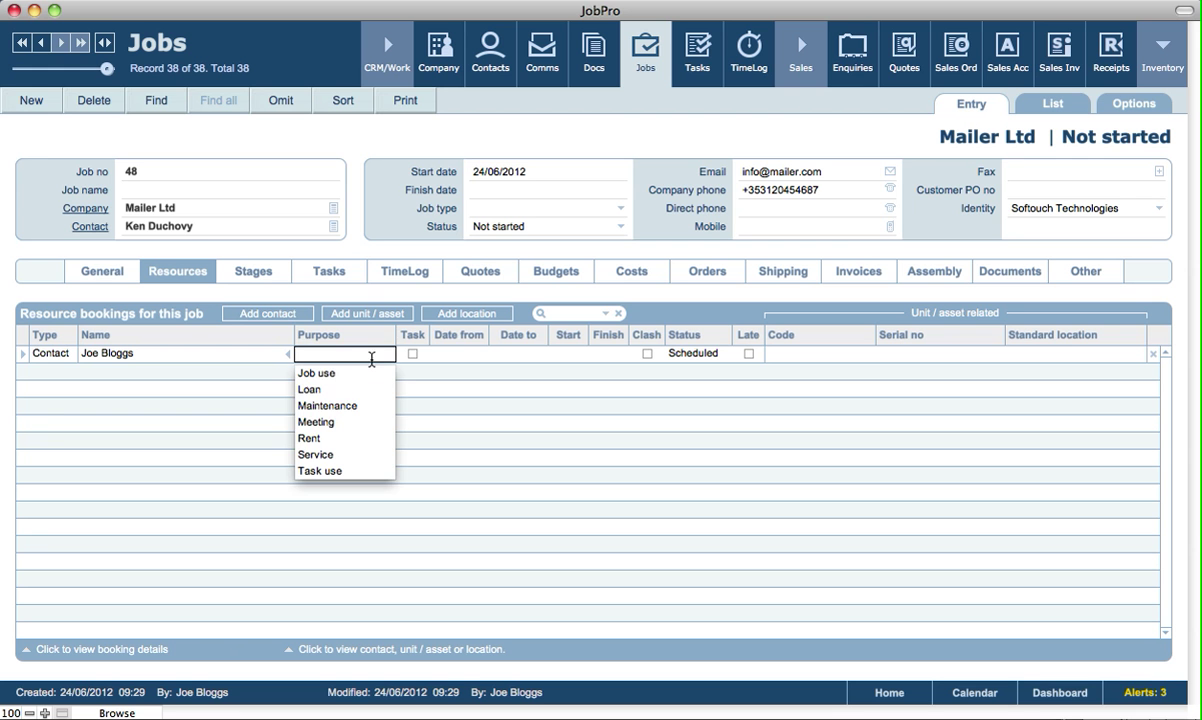
click(330, 406)
Set the contact booking's dates from 22/06/12 to 24/06/12 and update the job dates to match.
click(455, 353)
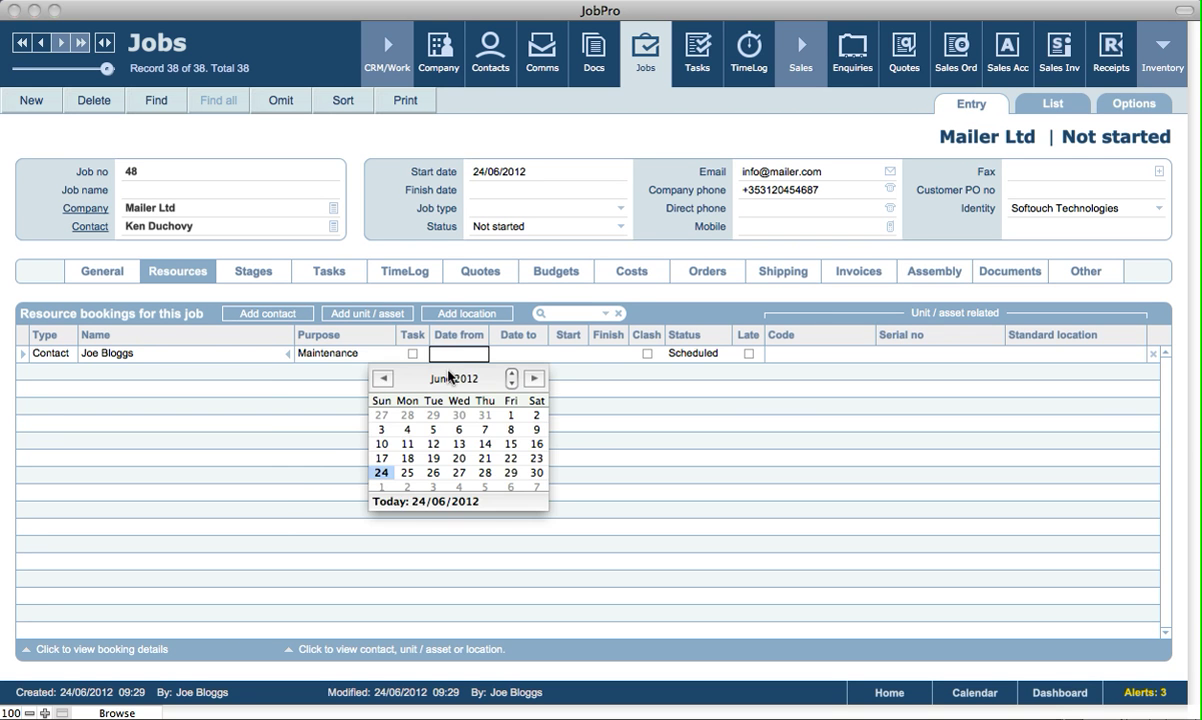
click(510, 458)
click(520, 353)
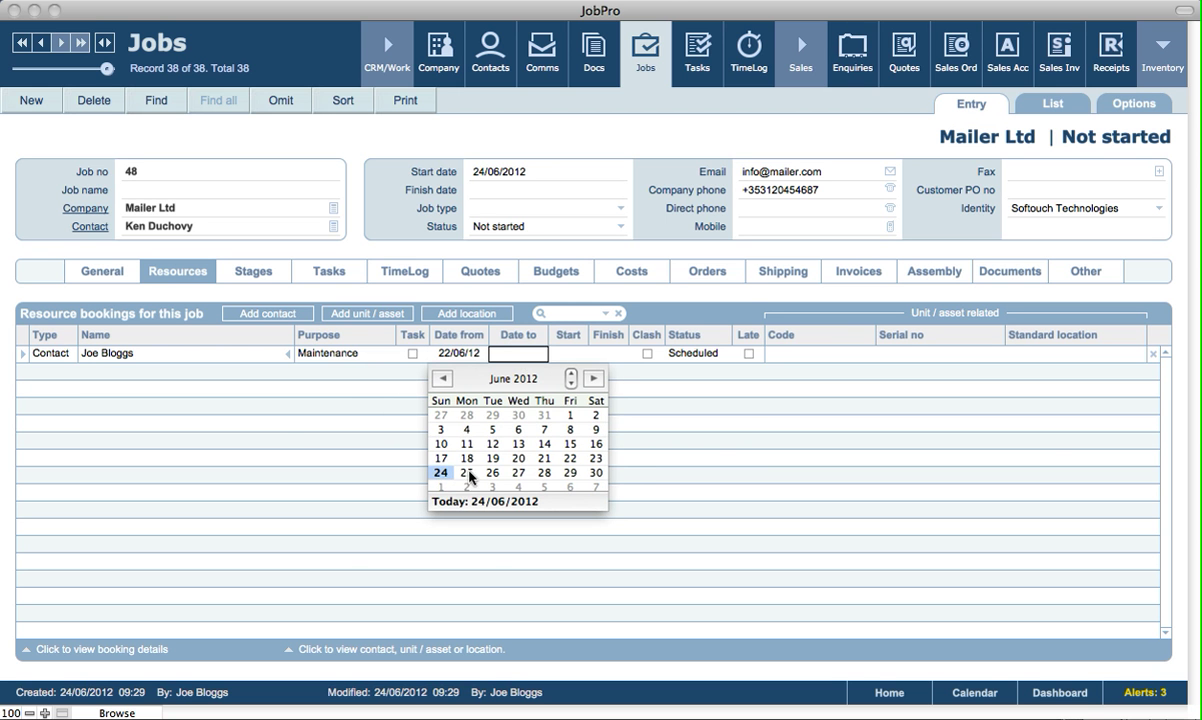
click(437, 470)
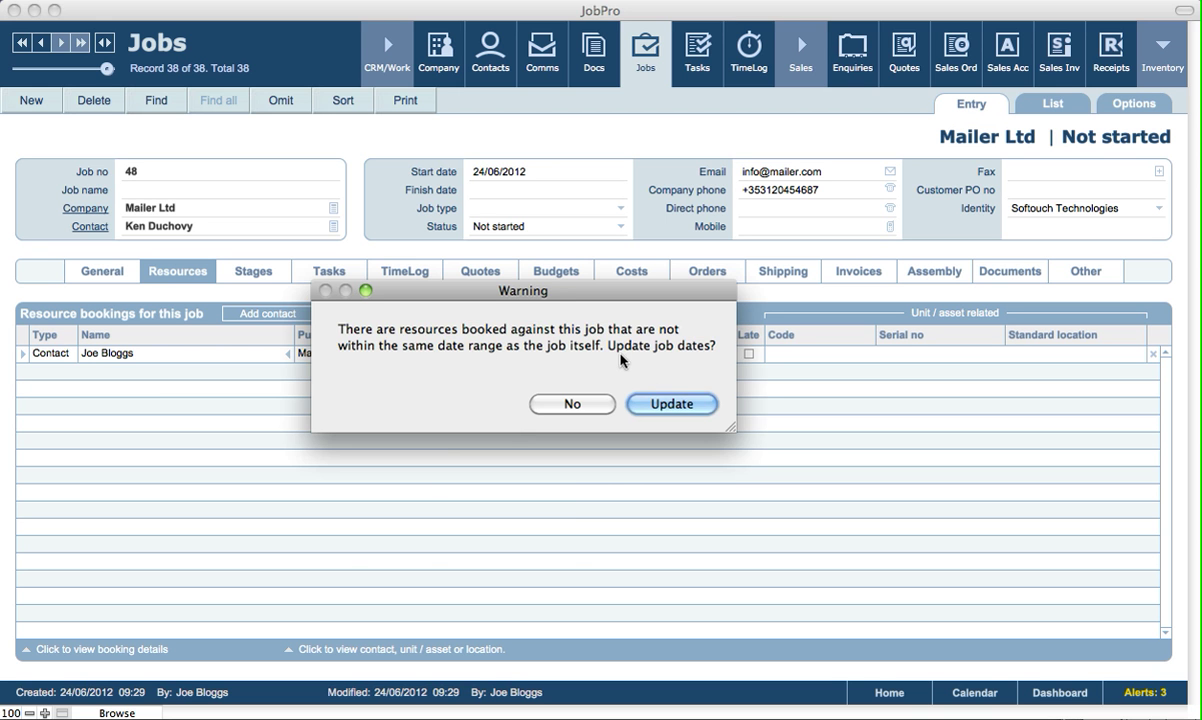
drag(526, 294, 521, 376)
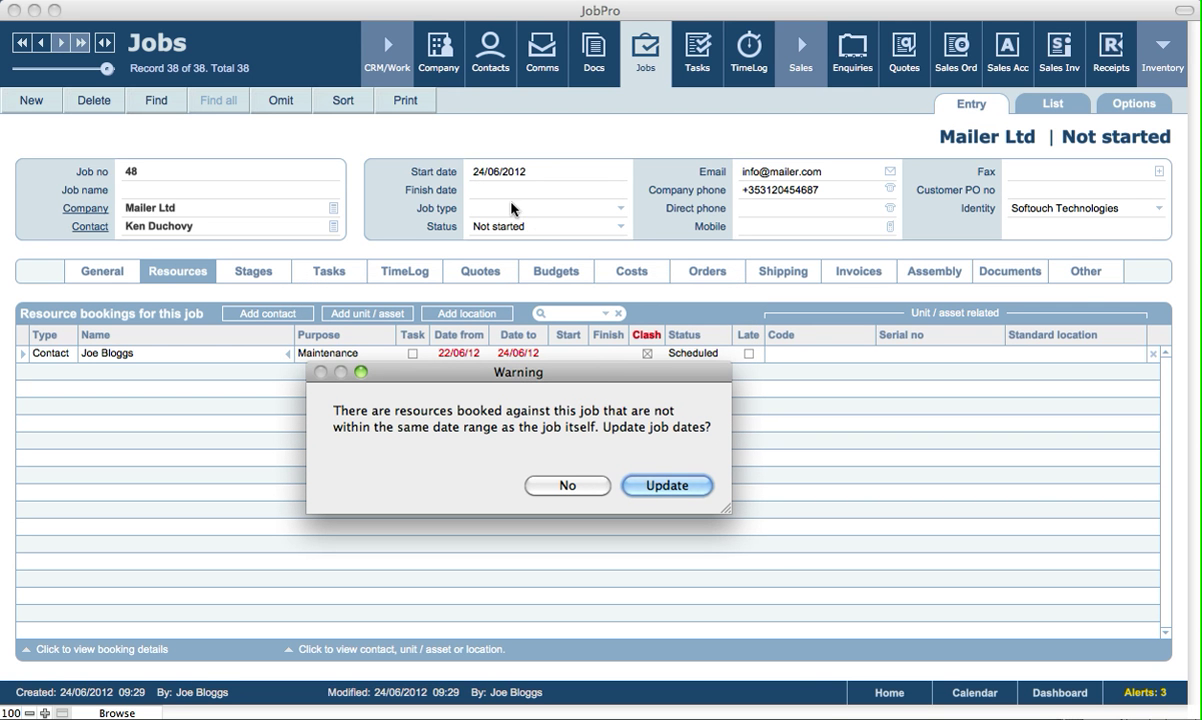
click(650, 487)
click(438, 134)
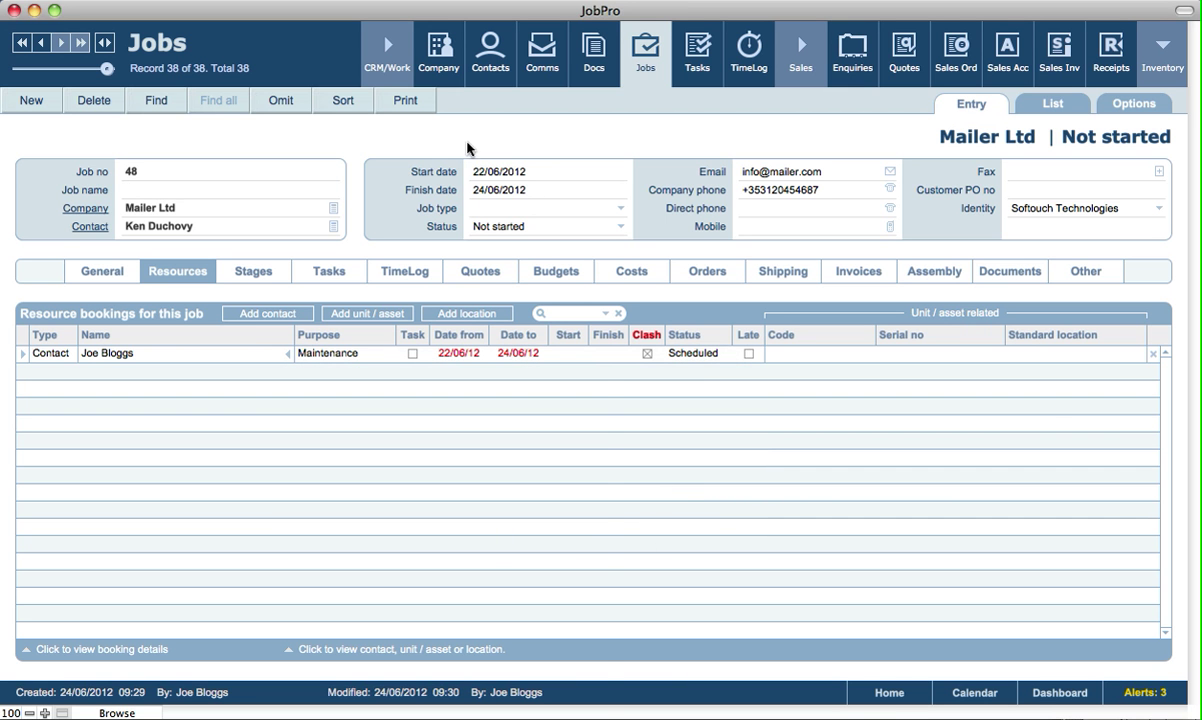
Set the contact booking's start time to 11:00 and its finish time to 12:00.
click(566, 353)
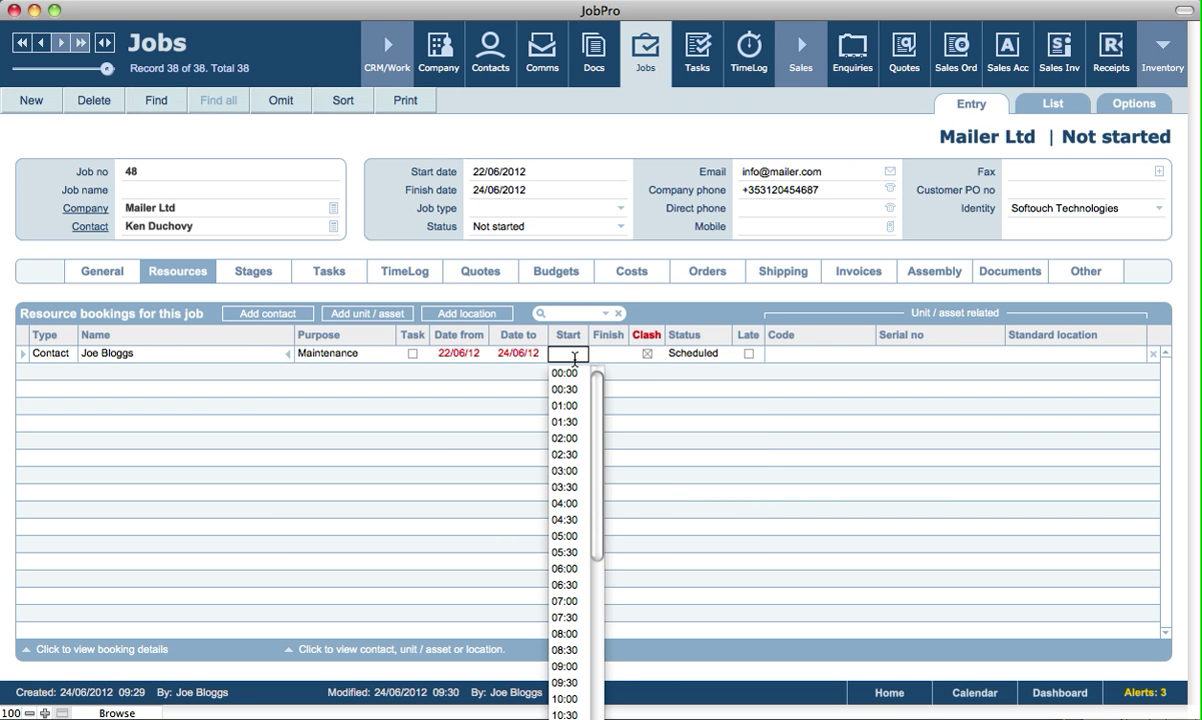
click(565, 719)
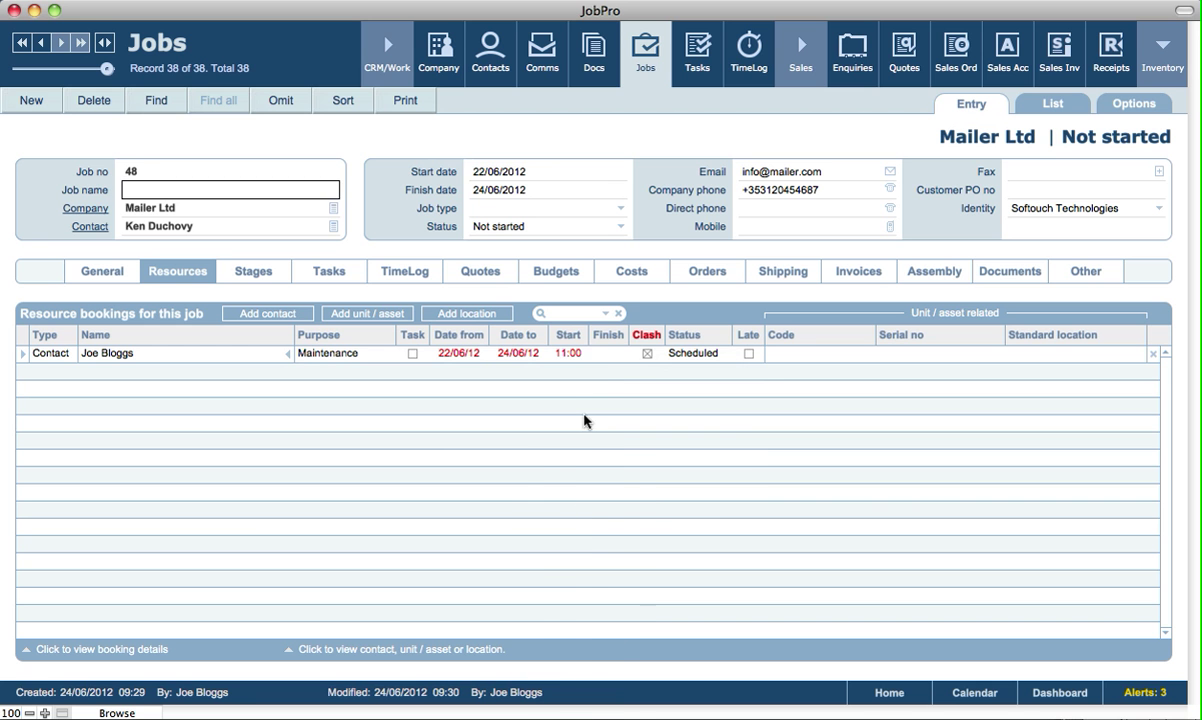
click(607, 356)
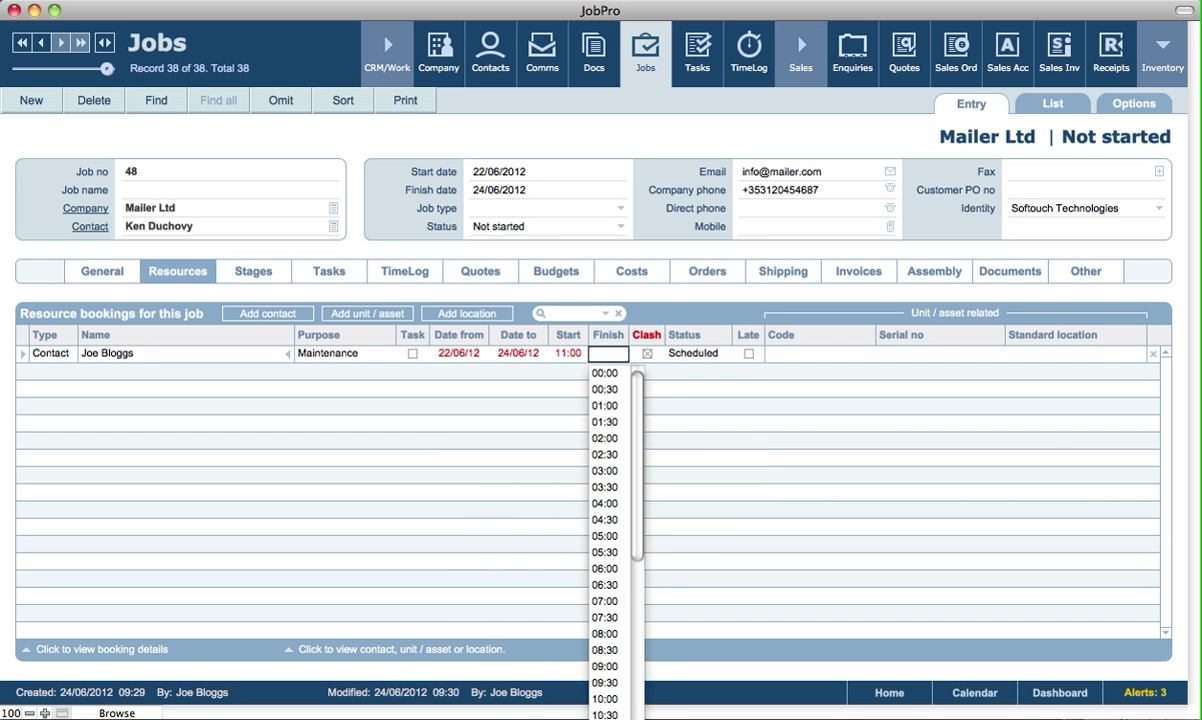
click(605, 719)
click(496, 291)
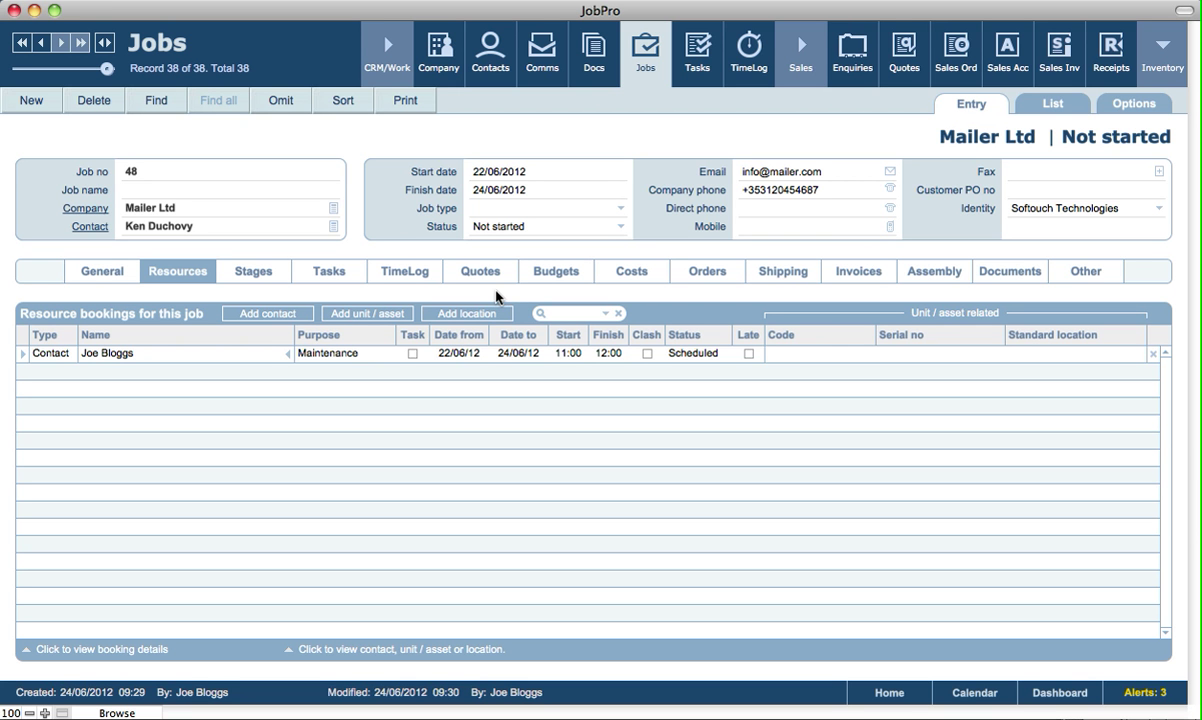
Book the asset Seawart Tranmission for this job, starting at 19:30 and finishing at 21:00.
click(372, 316)
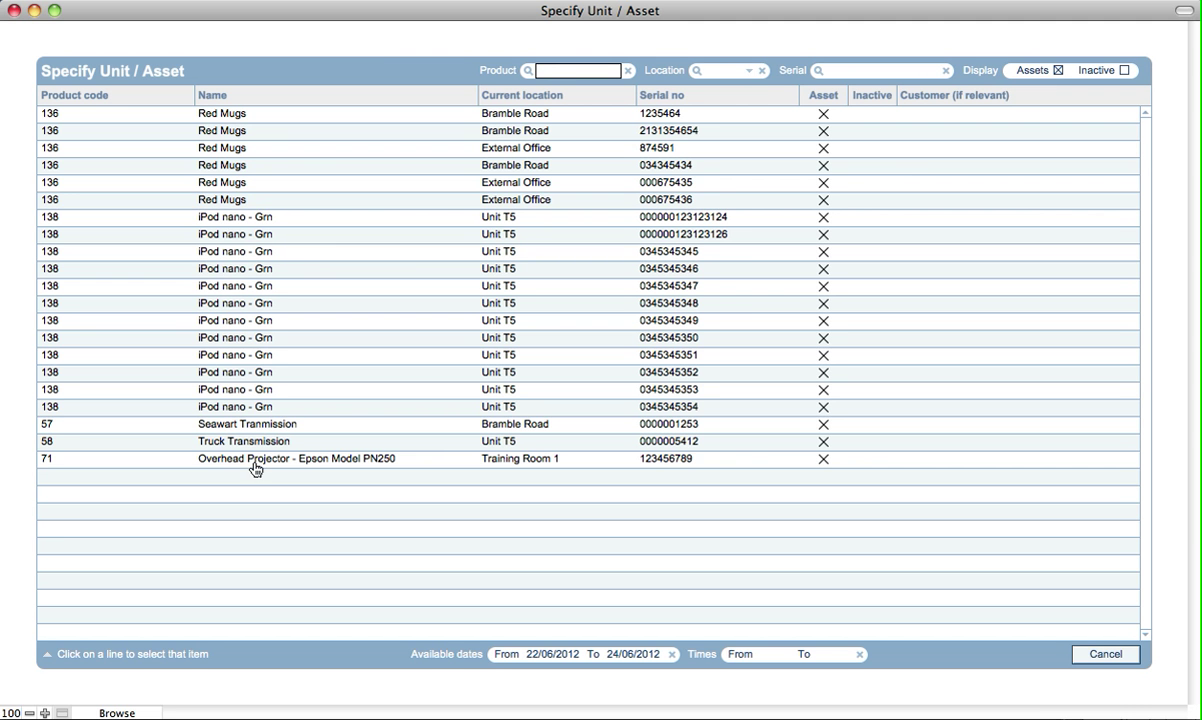
click(250, 424)
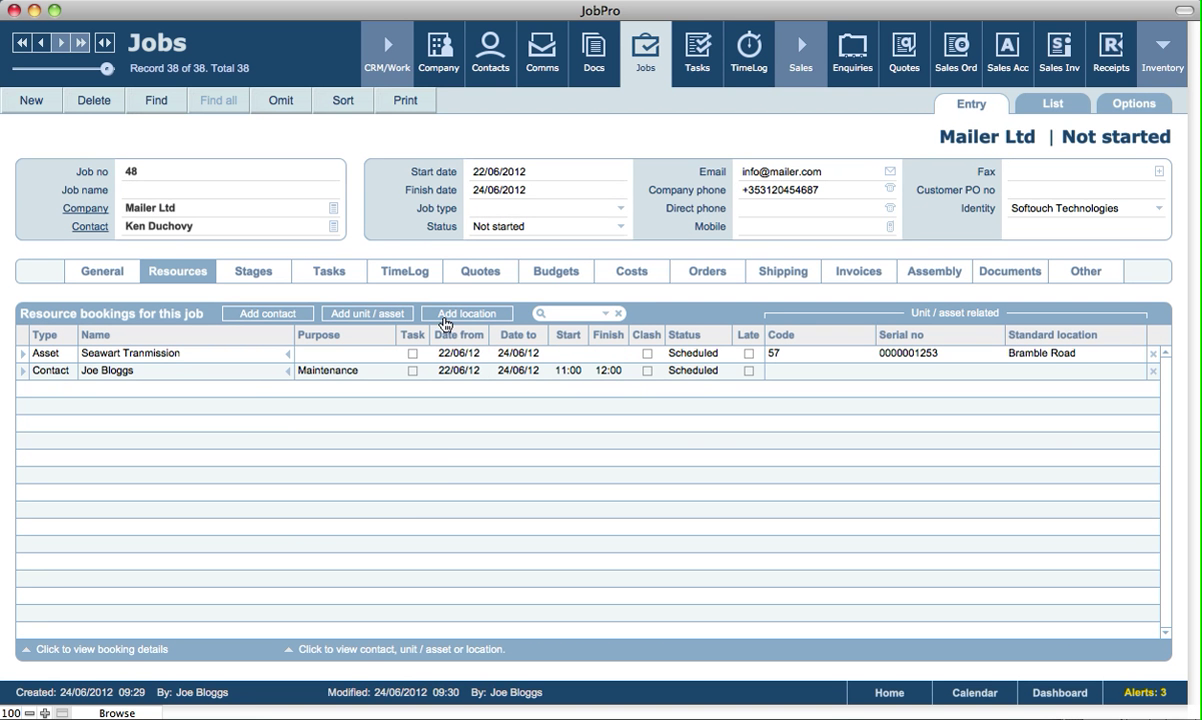
click(566, 353)
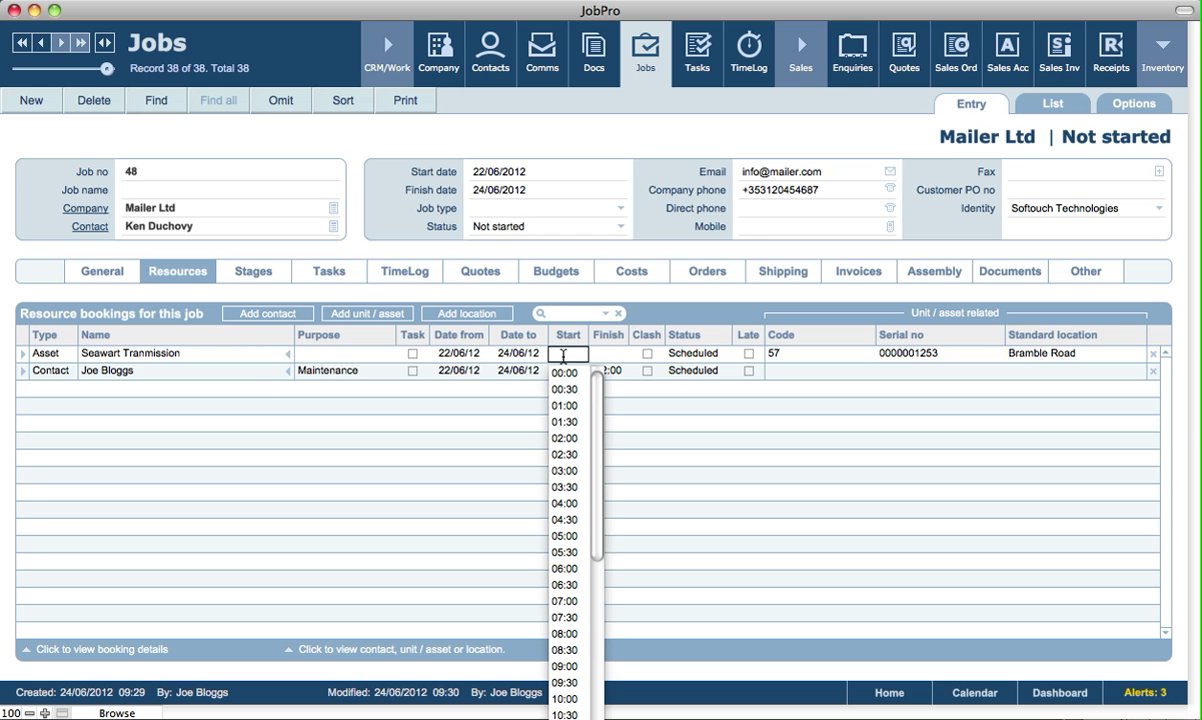
scroll(562, 665, down, 8)
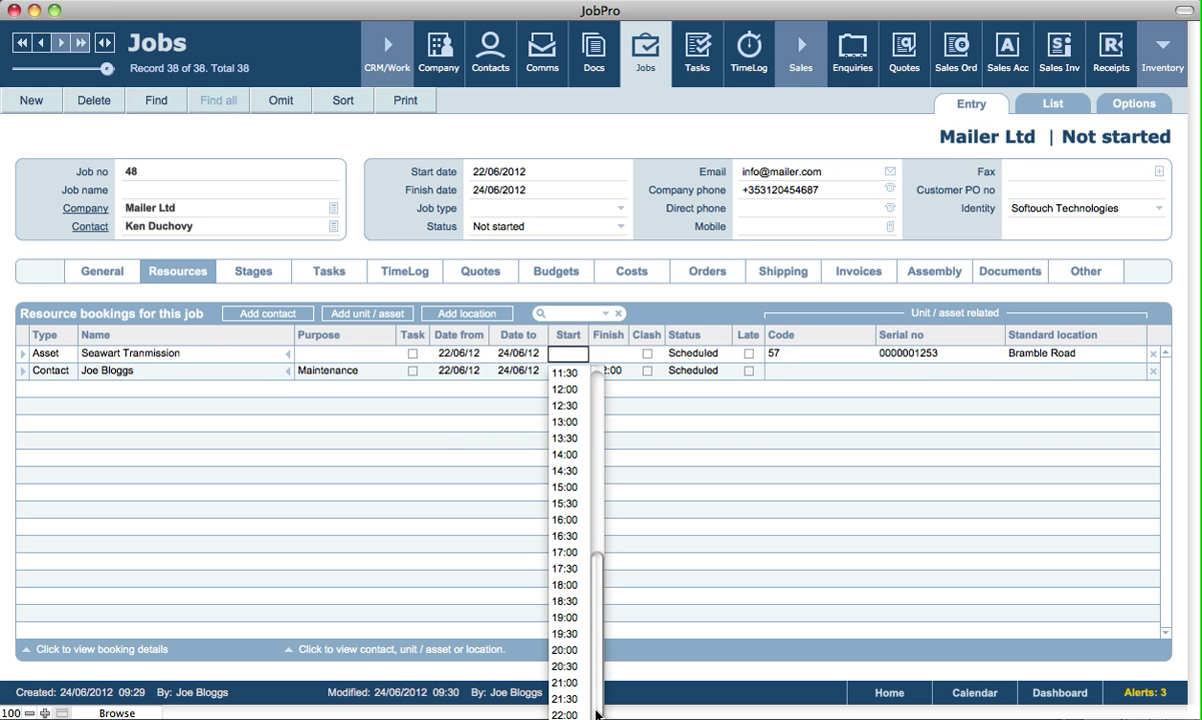
click(564, 634)
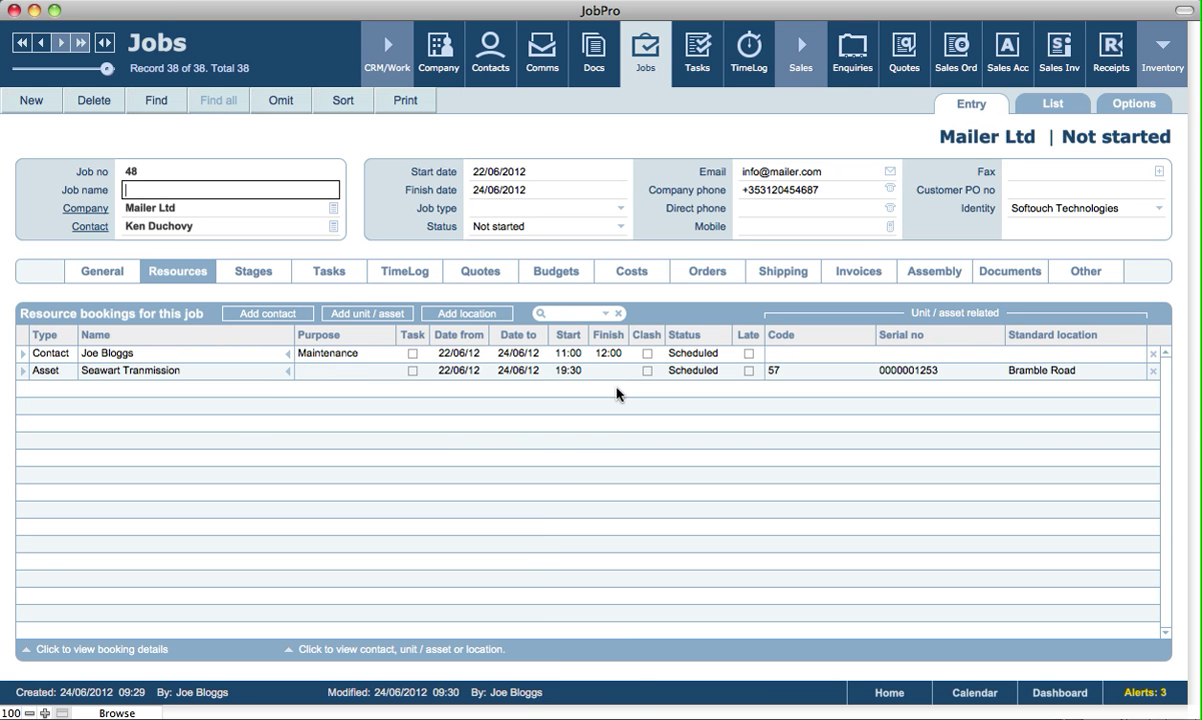
click(612, 371)
scroll(615, 550, down, 8)
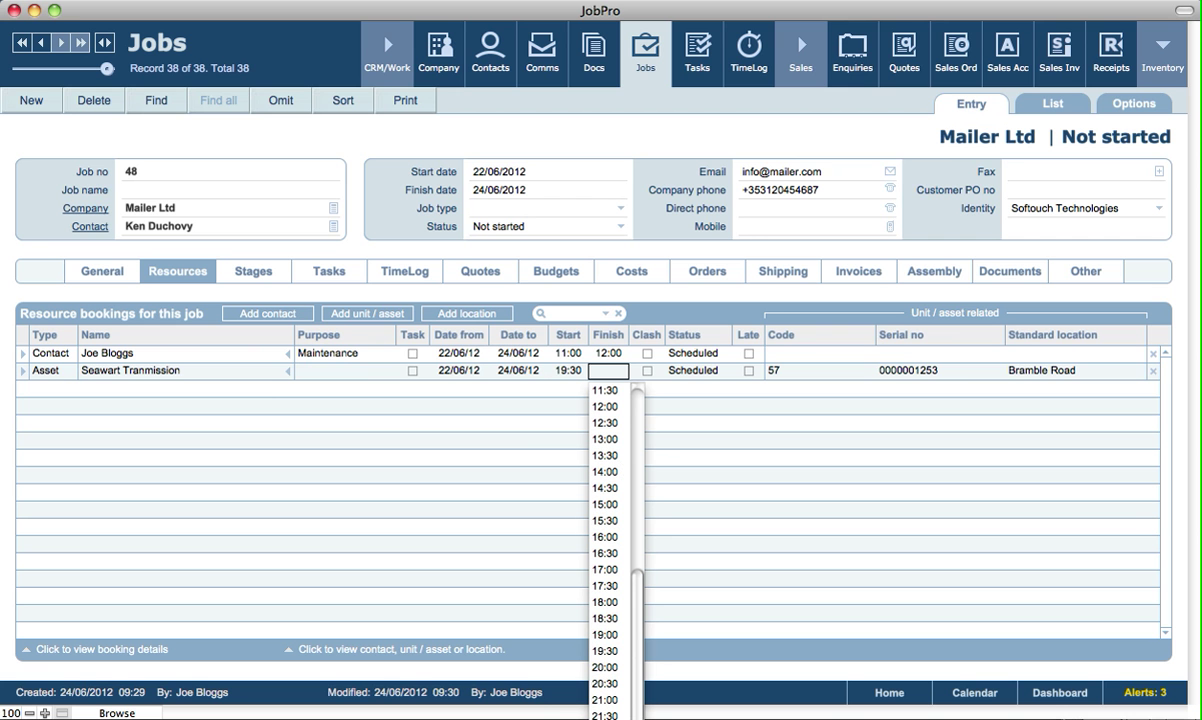
click(605, 699)
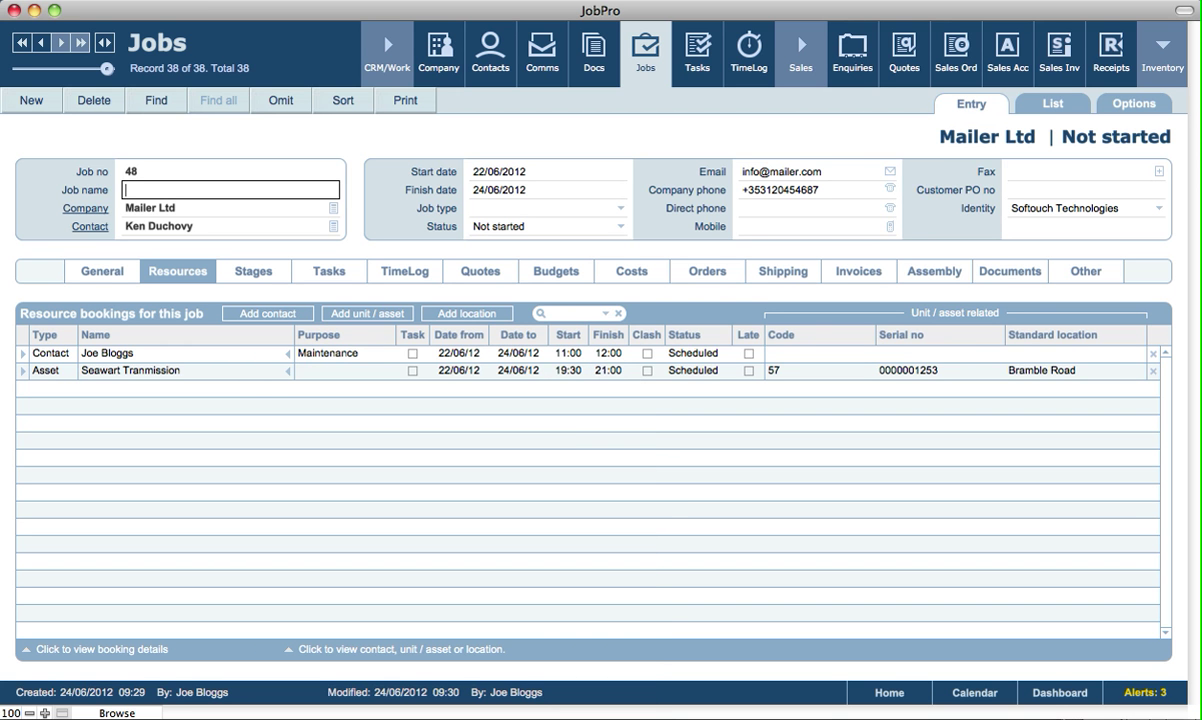
Book the location Training Room 3 for this job, starting at 09:00 and finishing at 11:00.
click(469, 316)
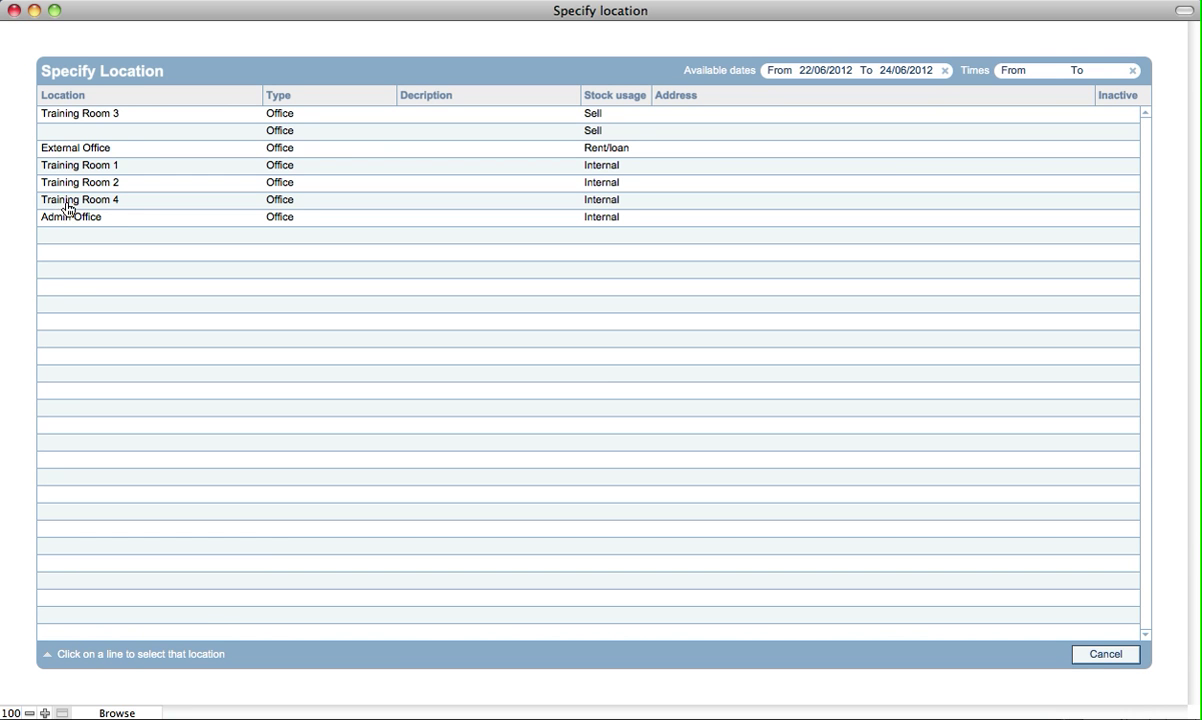
click(82, 114)
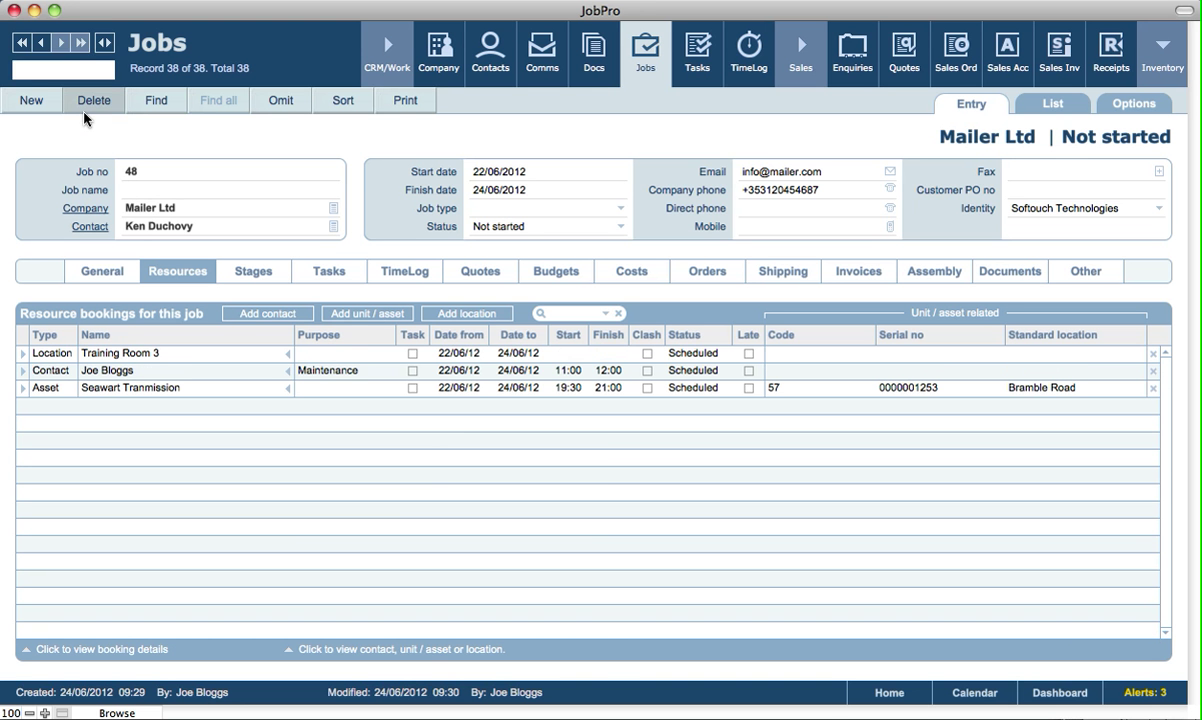
click(566, 353)
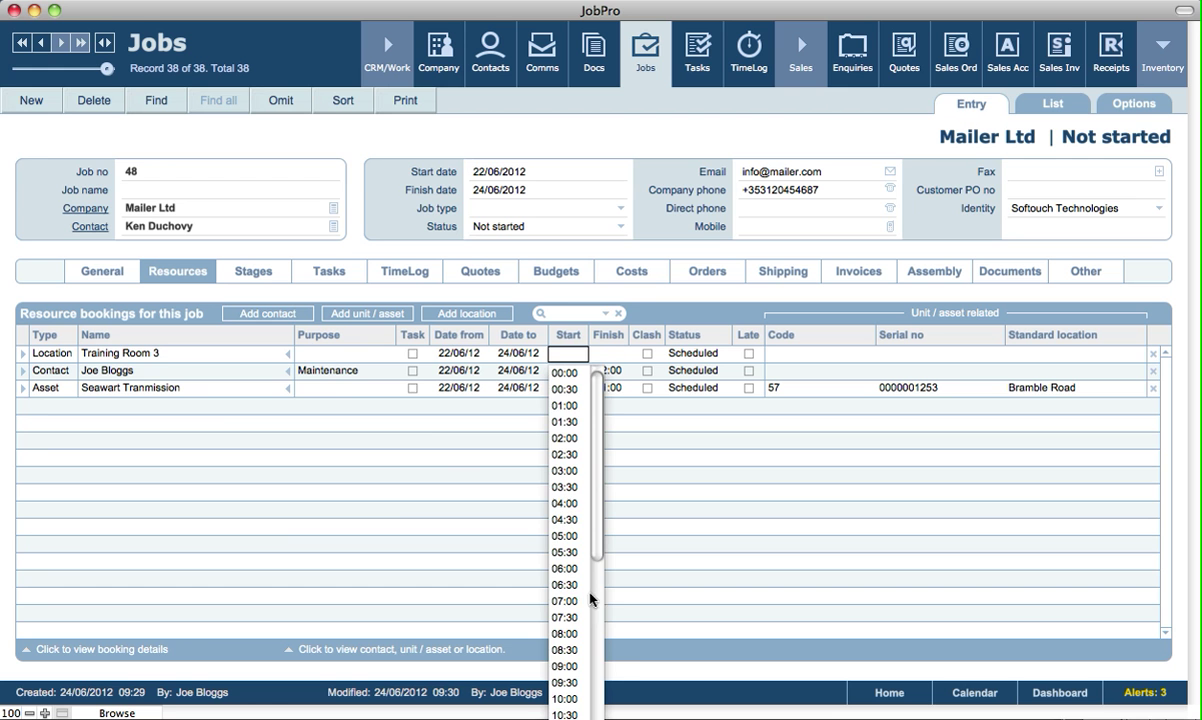
click(583, 666)
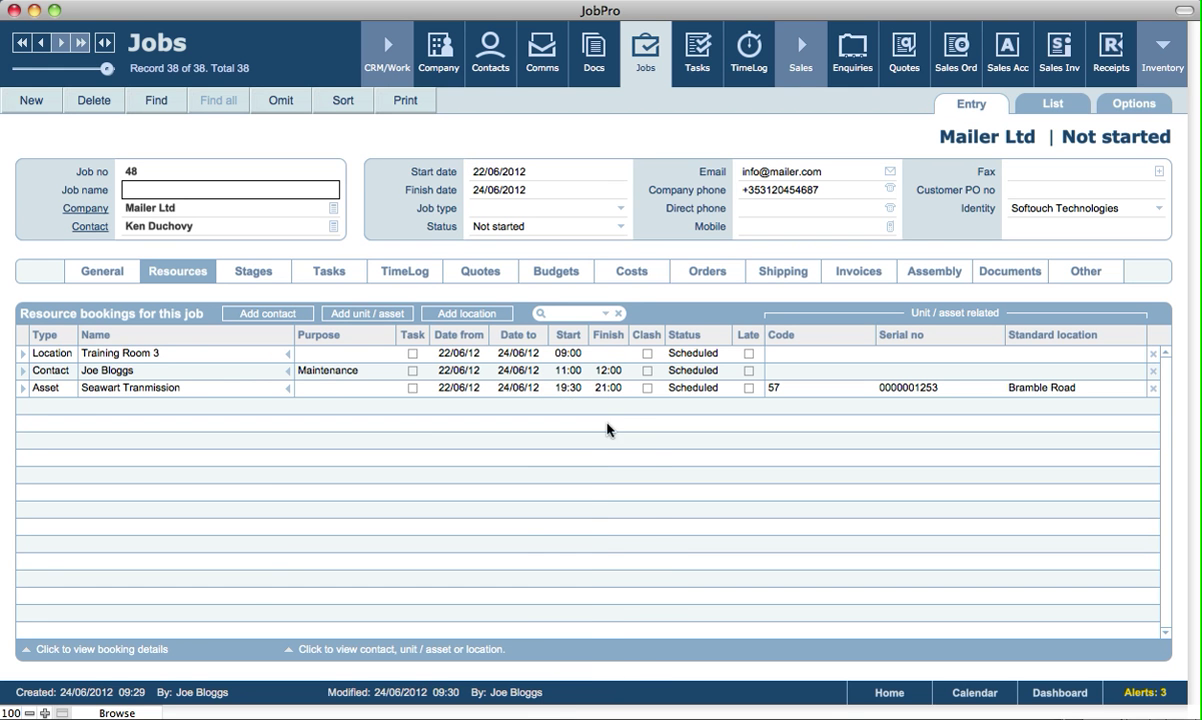
click(609, 353)
click(608, 719)
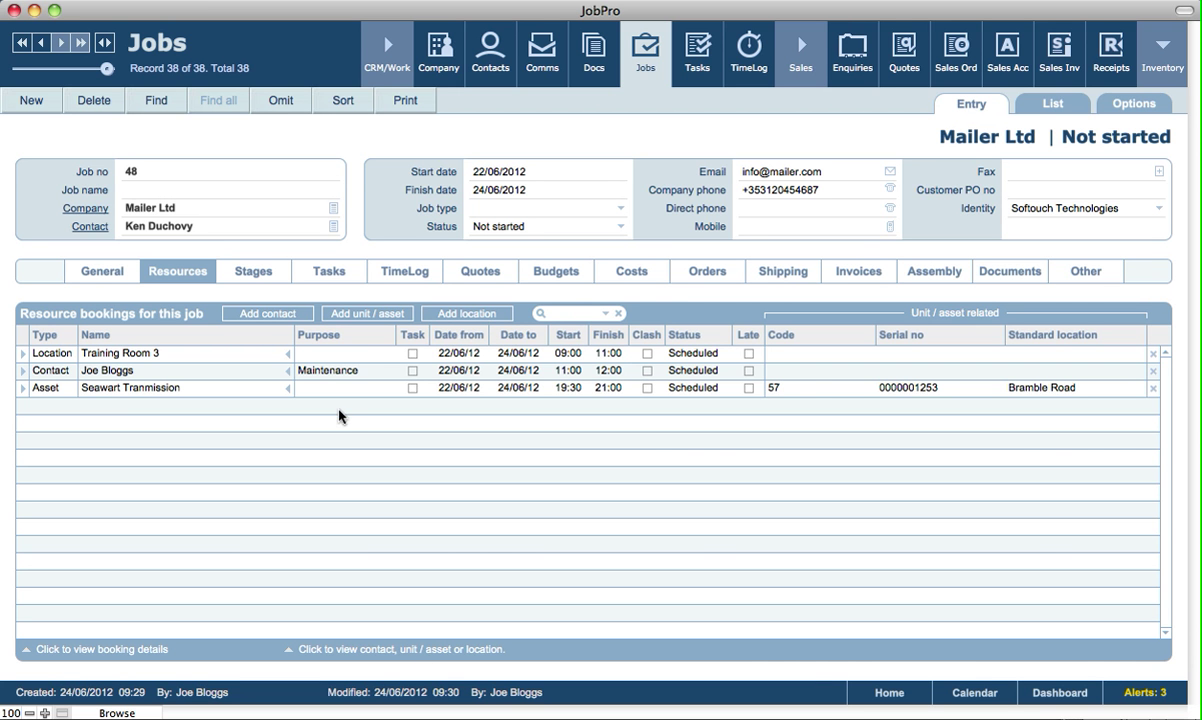
Go to the tasks and examine the general details and resource bookings of the task "Ensure working crew on site by 6pm".
click(698, 70)
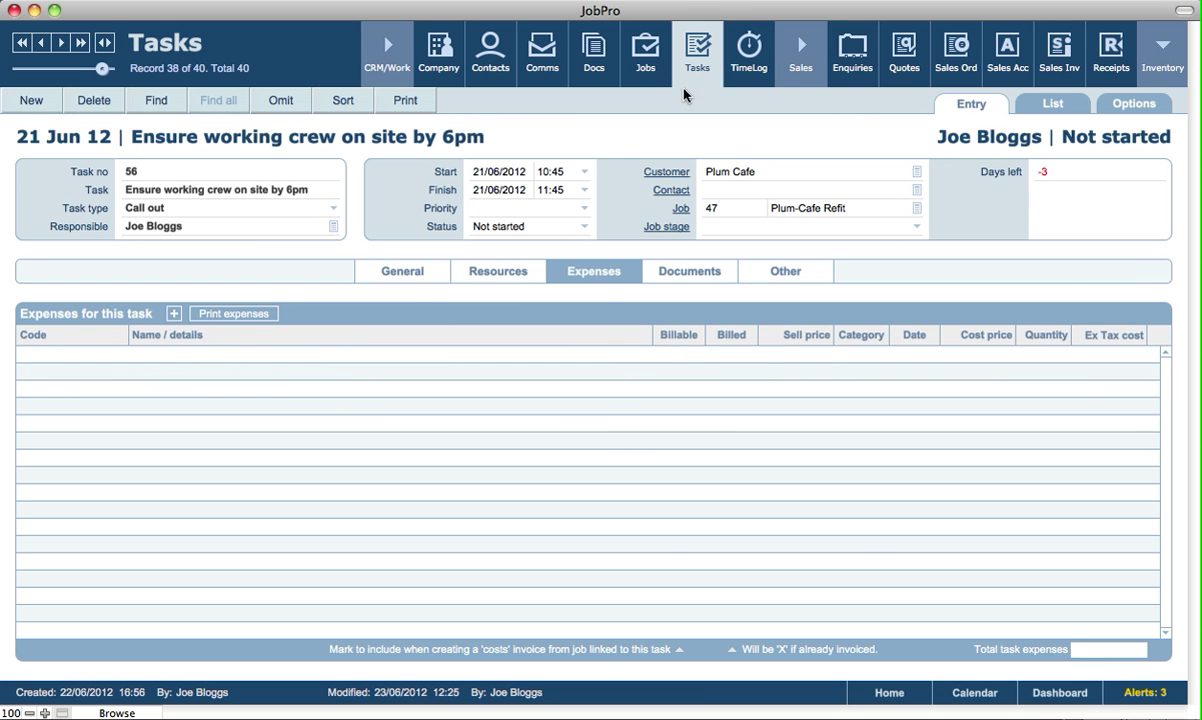
click(412, 284)
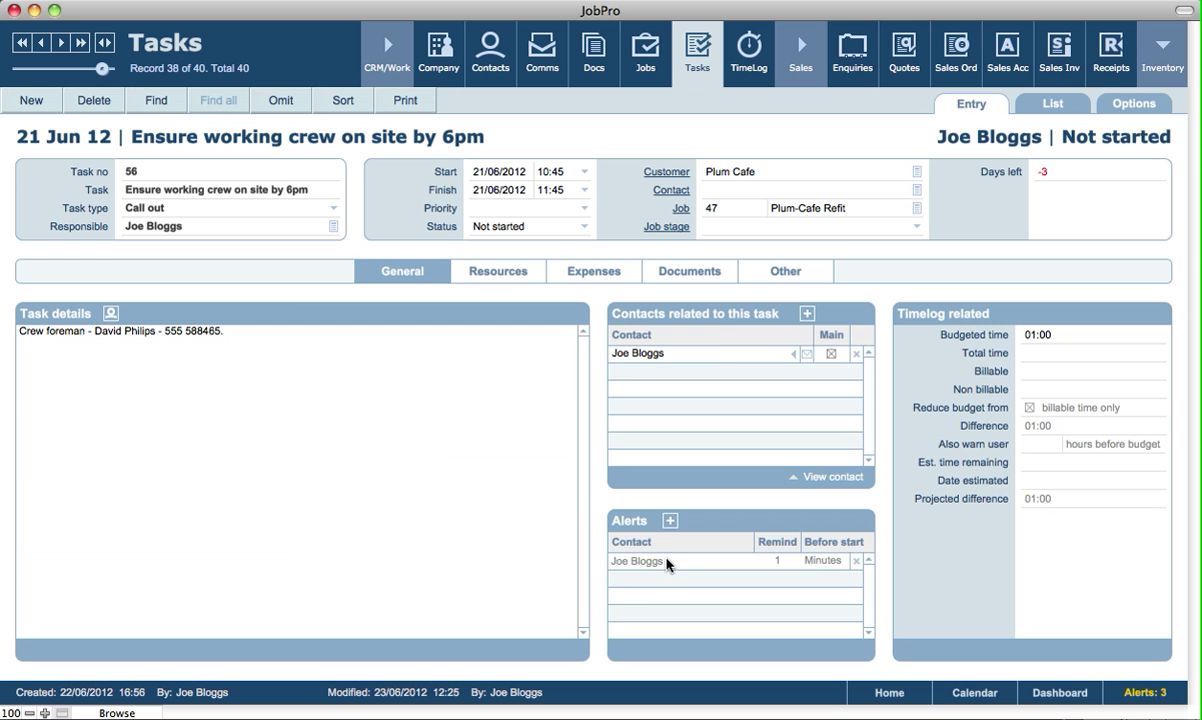
click(497, 272)
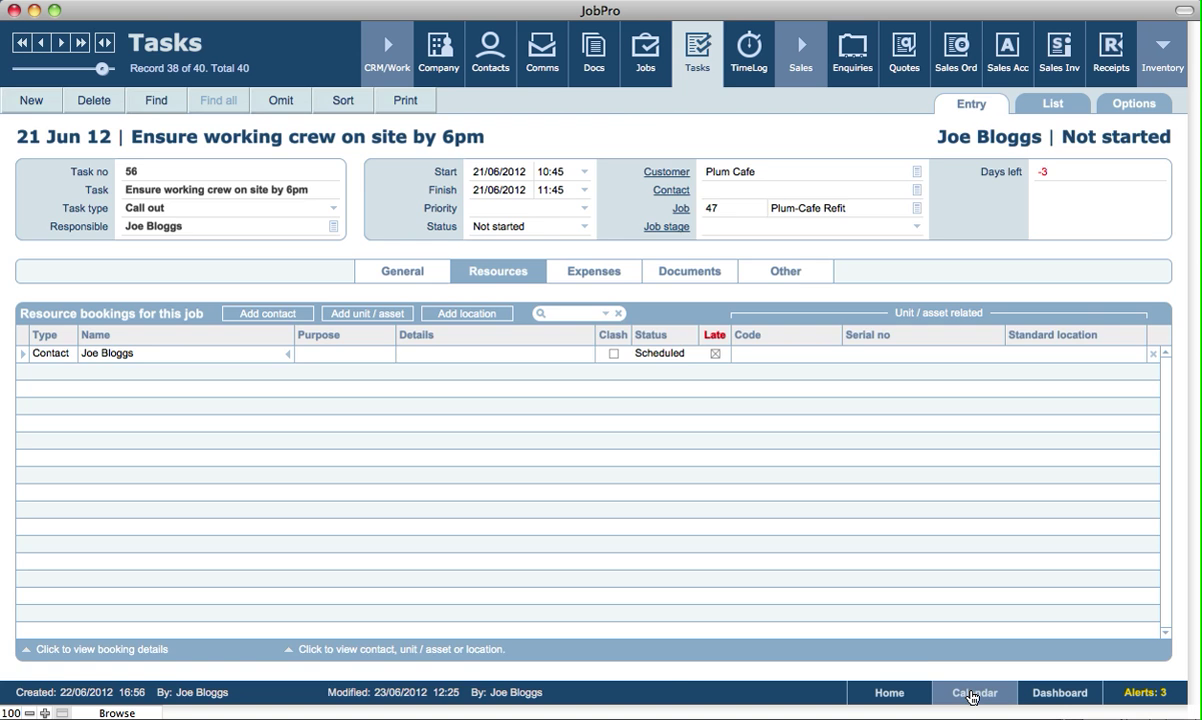
Open the resources calendar in day view and show only the second and third listed employees.
click(971, 694)
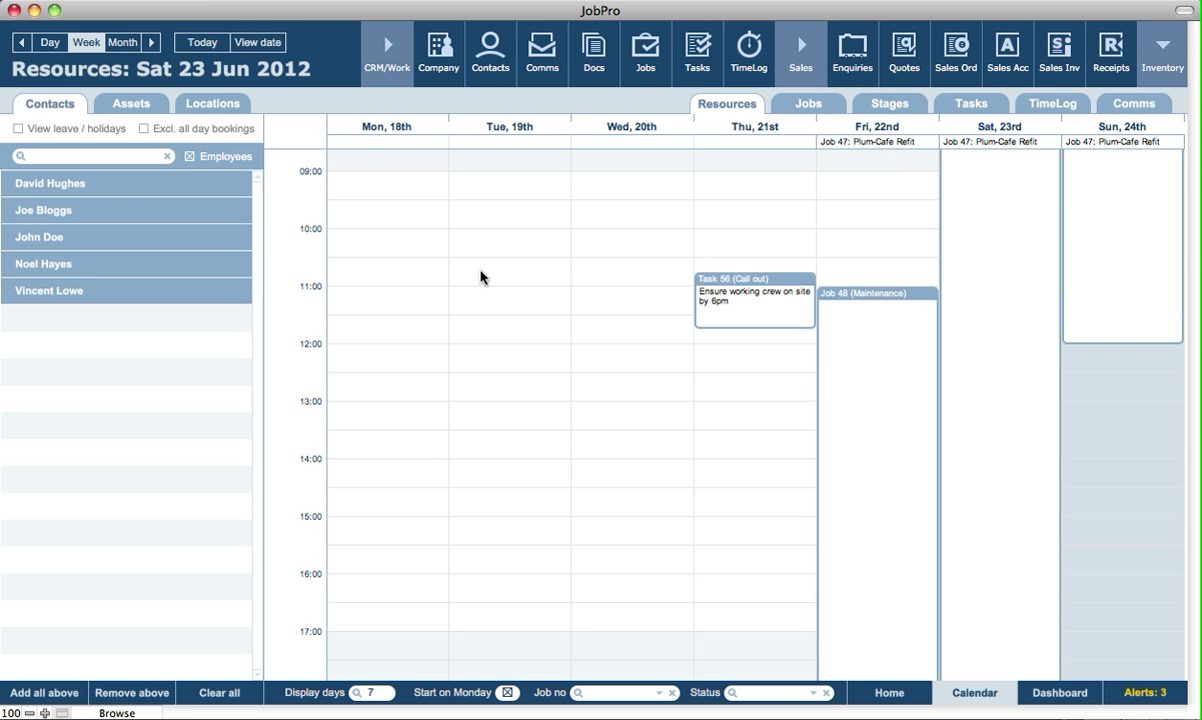
click(49, 44)
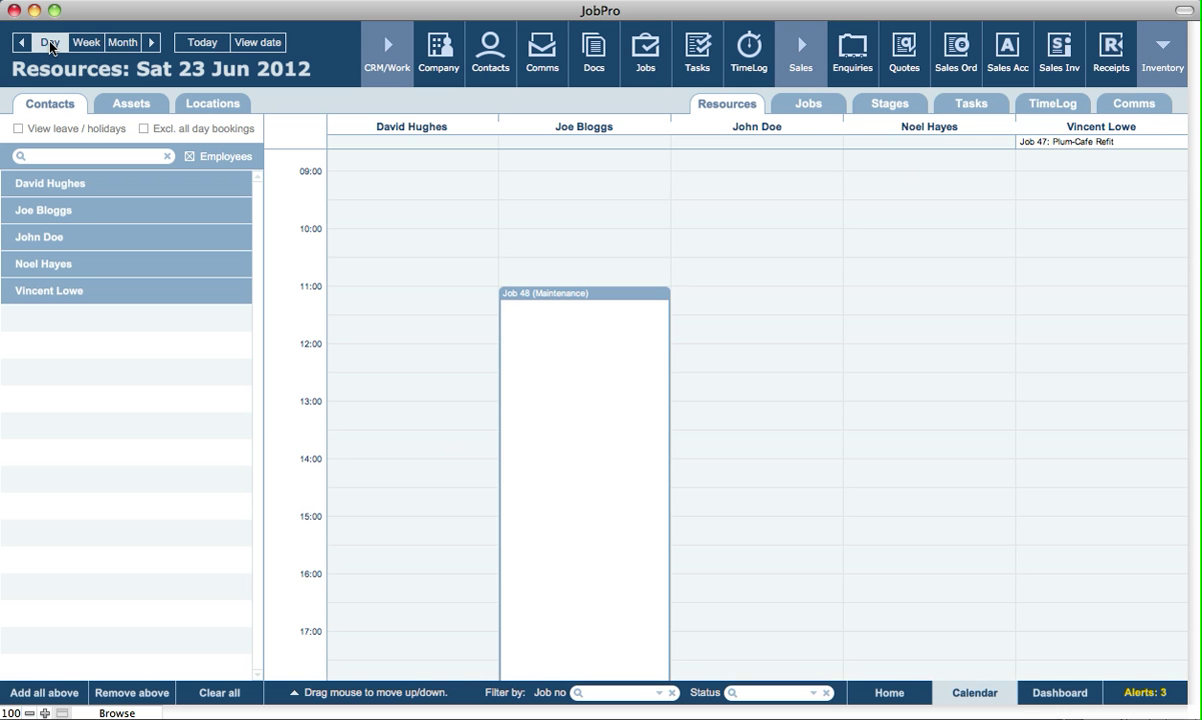
click(217, 692)
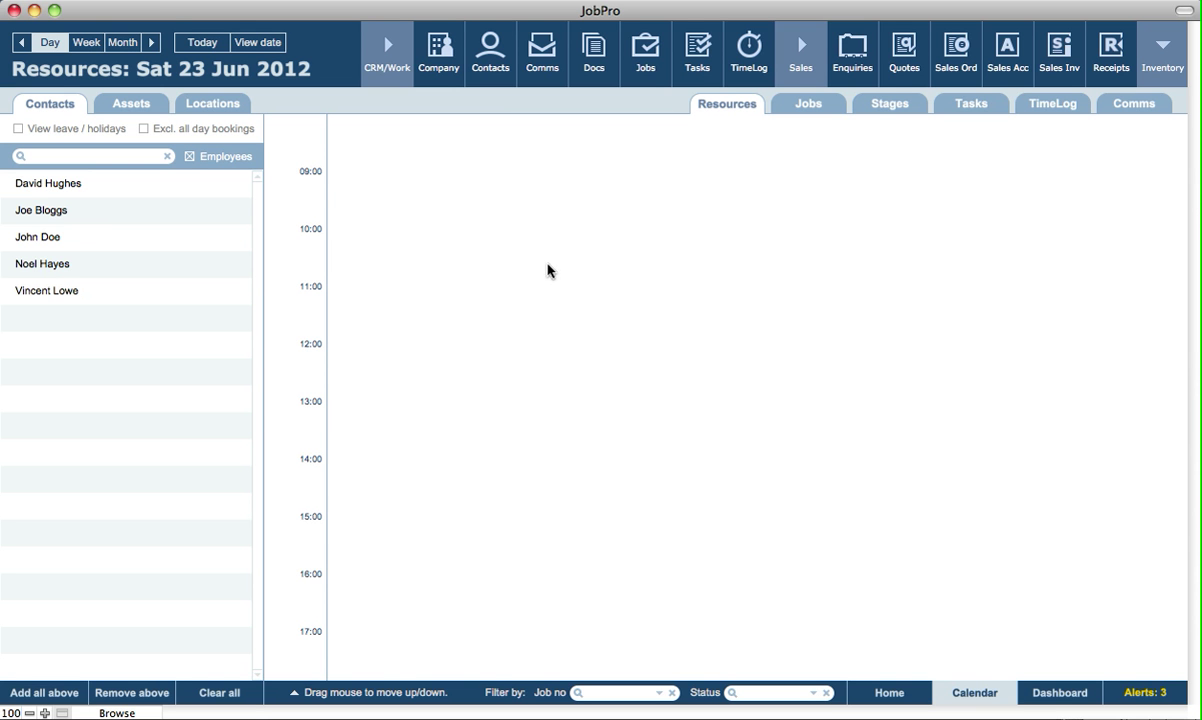
click(116, 238)
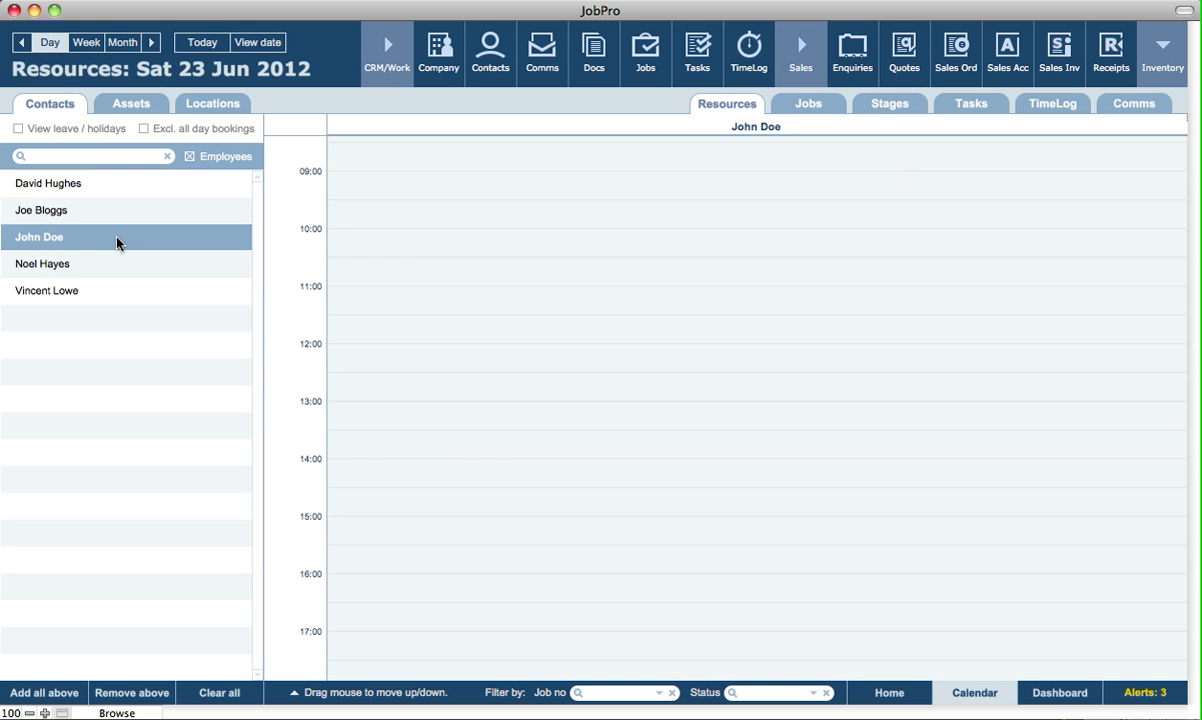
click(125, 211)
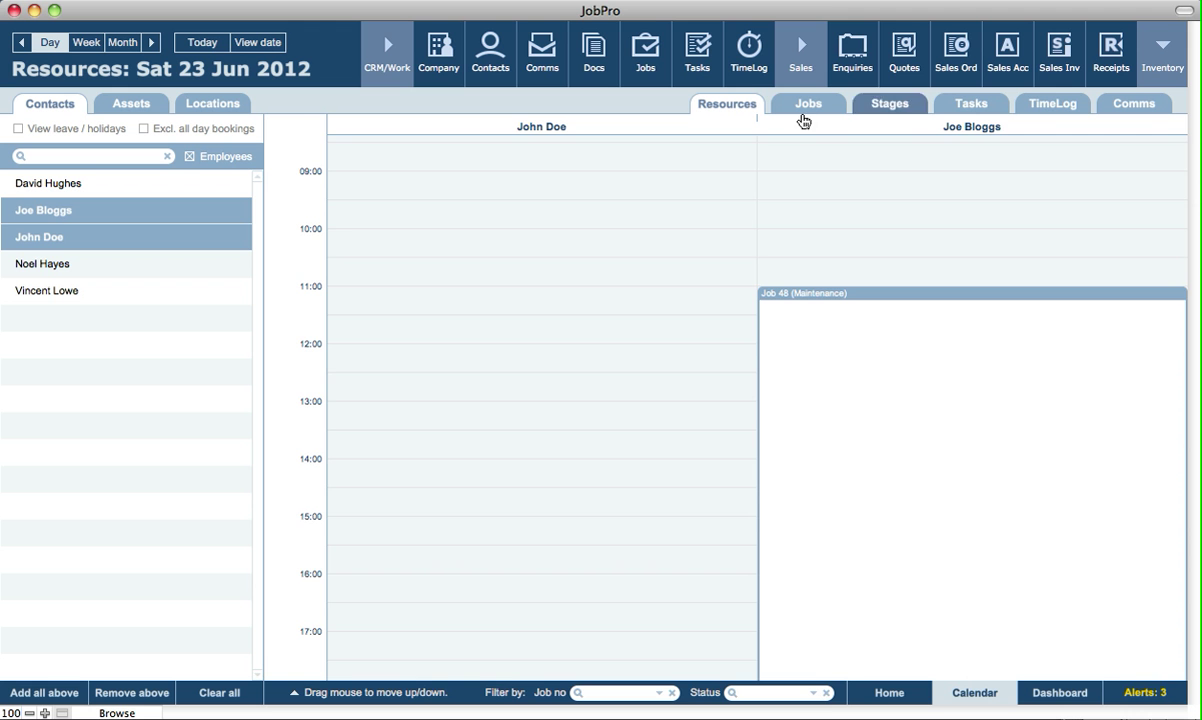
Switch the resources calendar to week view and display 14 days.
click(88, 44)
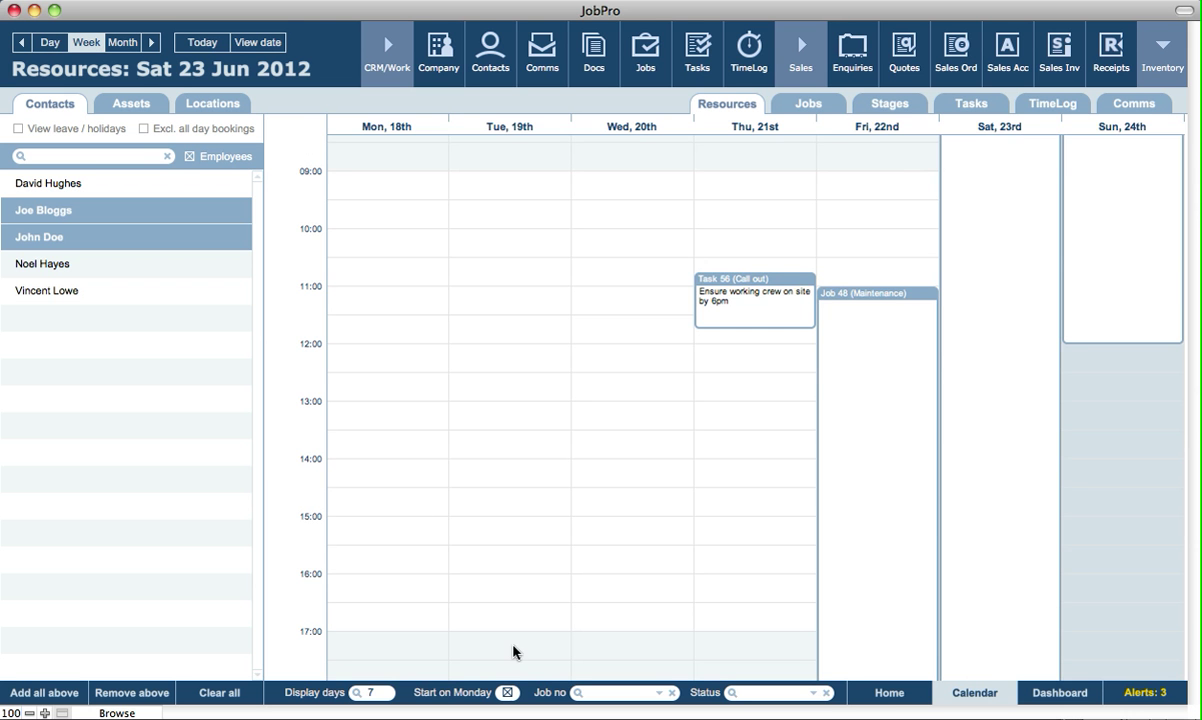
click(370, 695)
text(14)
click(433, 695)
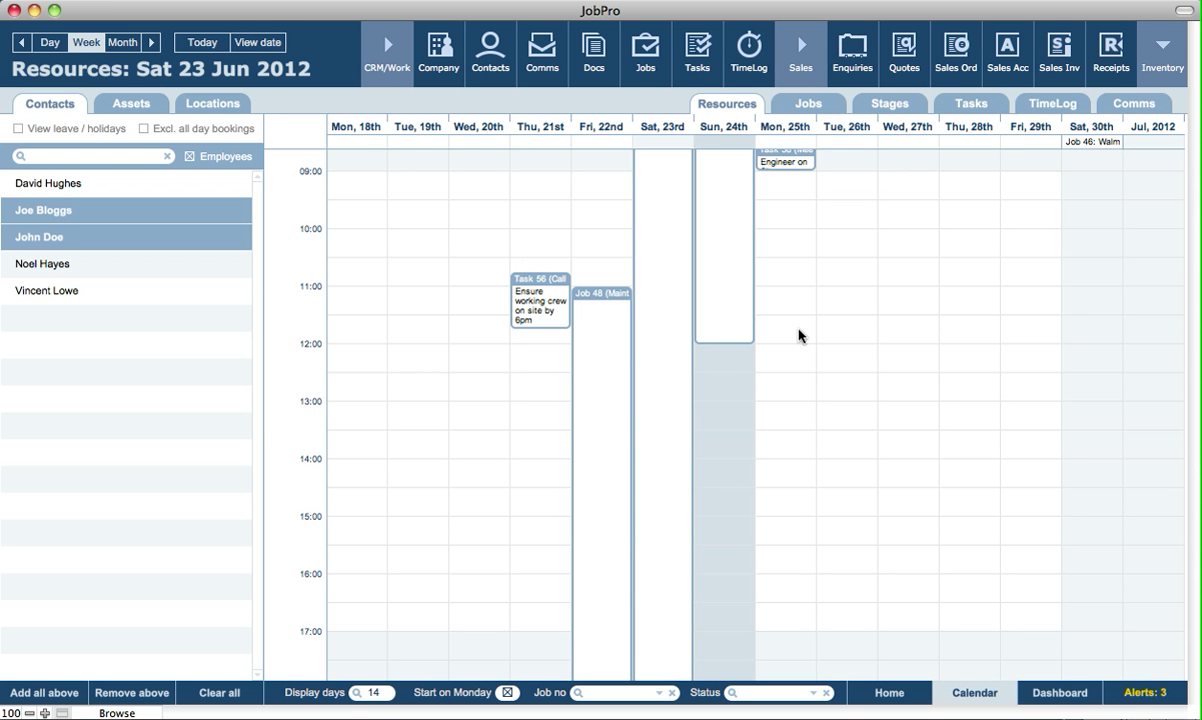
Set the number of days displayed in the resources calendar to 7.
double_click(375, 693)
text(7)
key(Return)
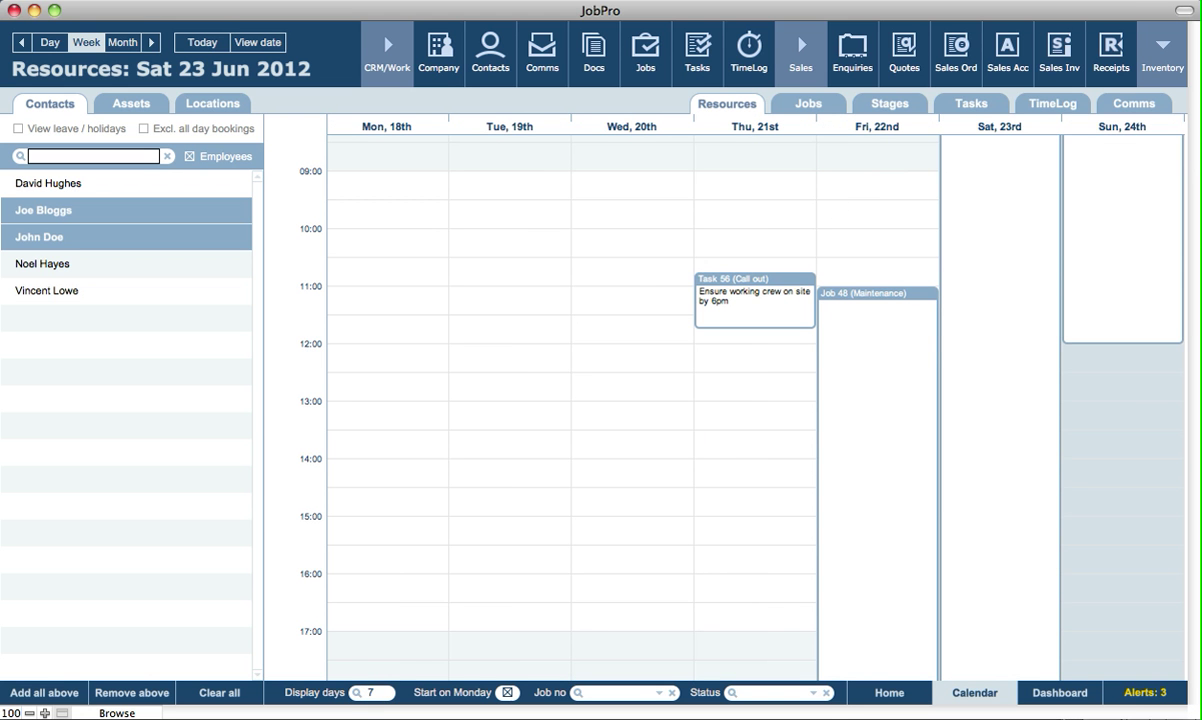
click(118, 107)
click(133, 109)
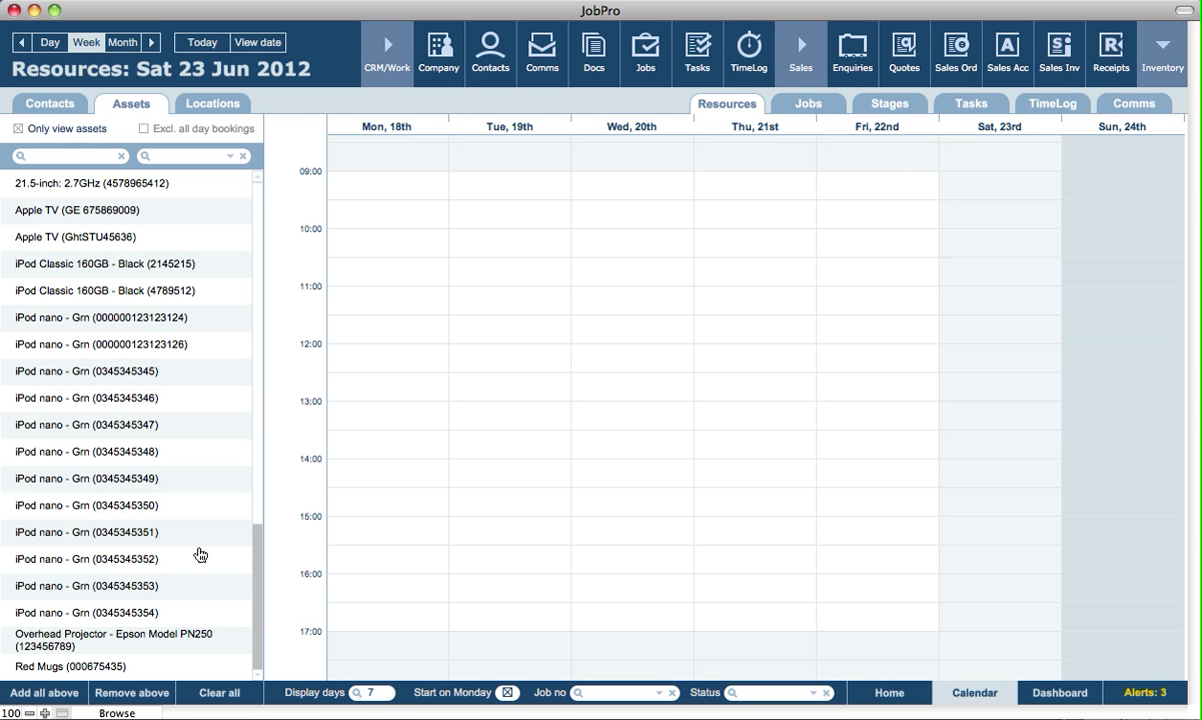
scroll(256, 614, down, 5)
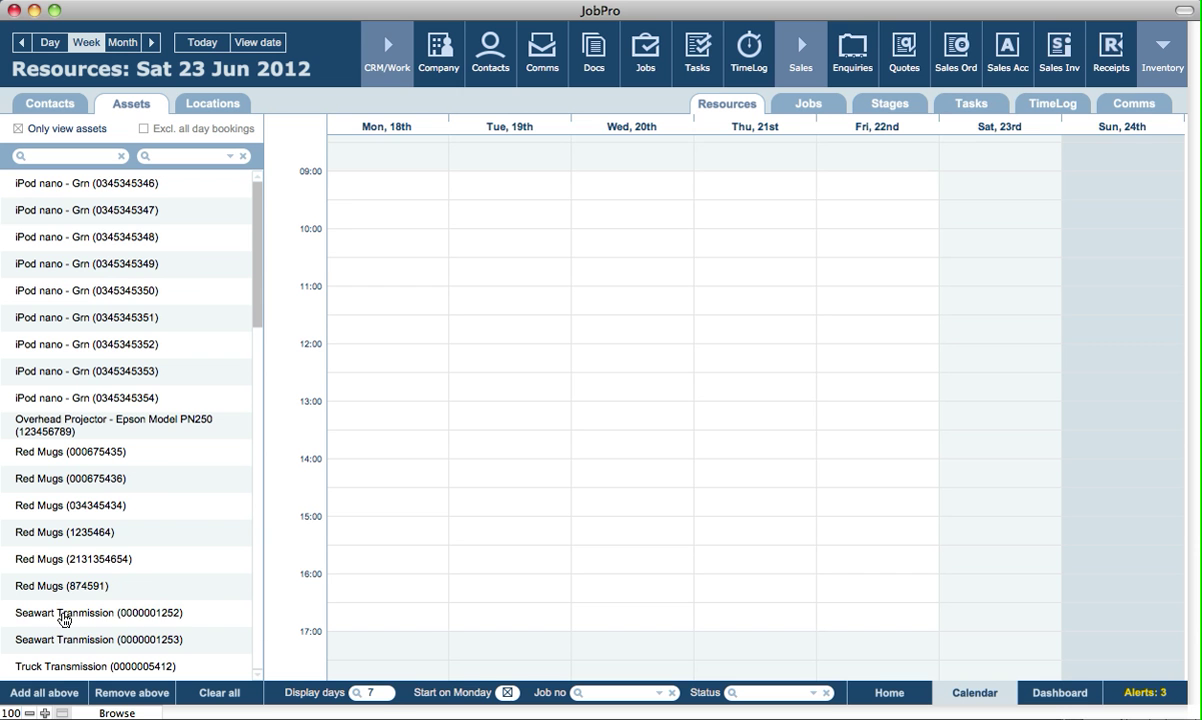
click(94, 614)
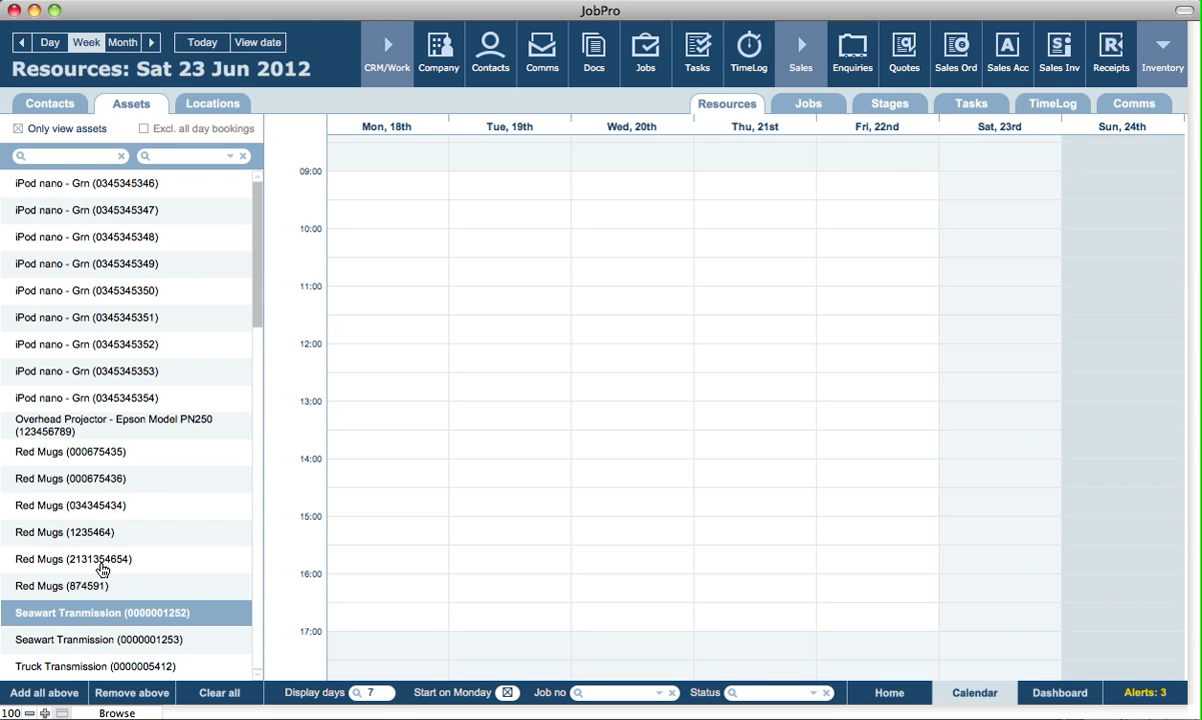
click(103, 567)
click(99, 478)
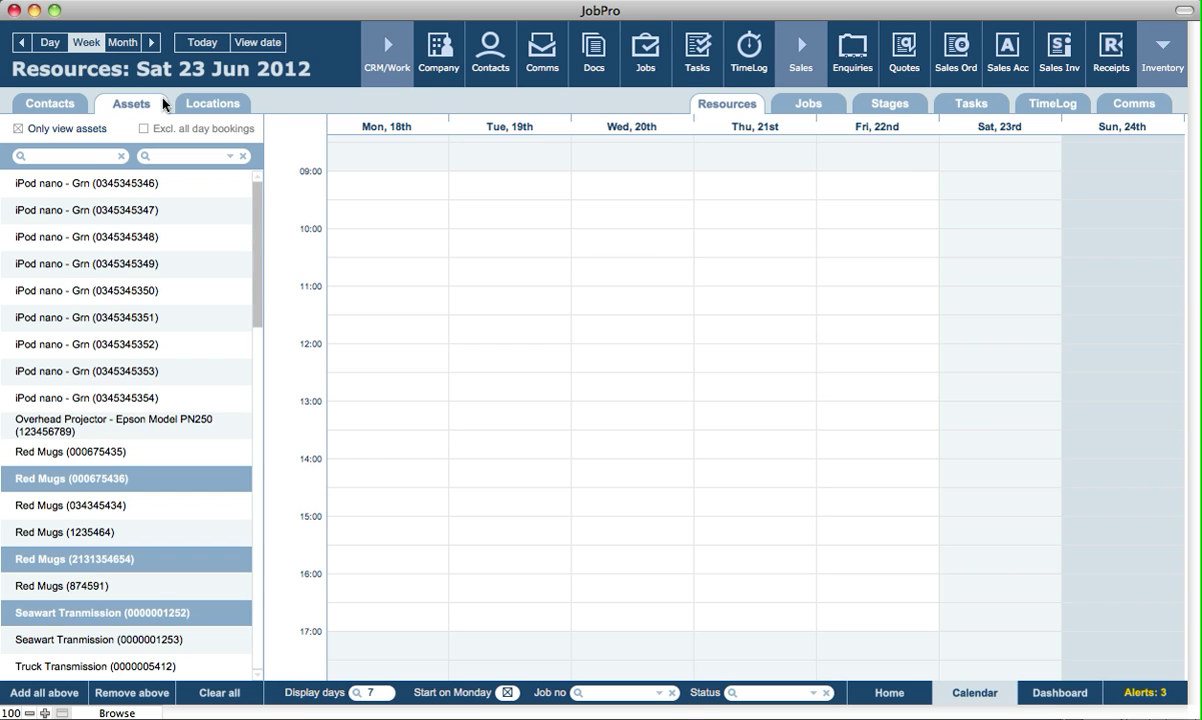
Show the unnamed office, Training Room 2, Training Room 1 and External Office locations in the resources calendar's day view.
click(203, 103)
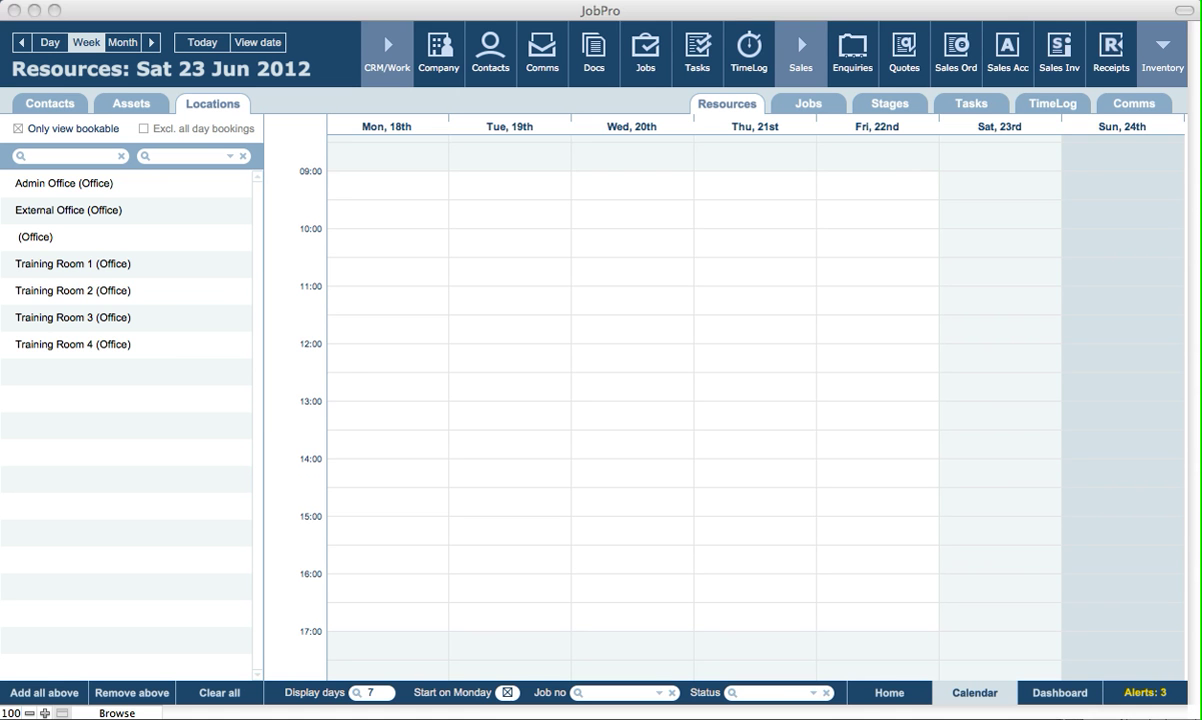
click(47, 44)
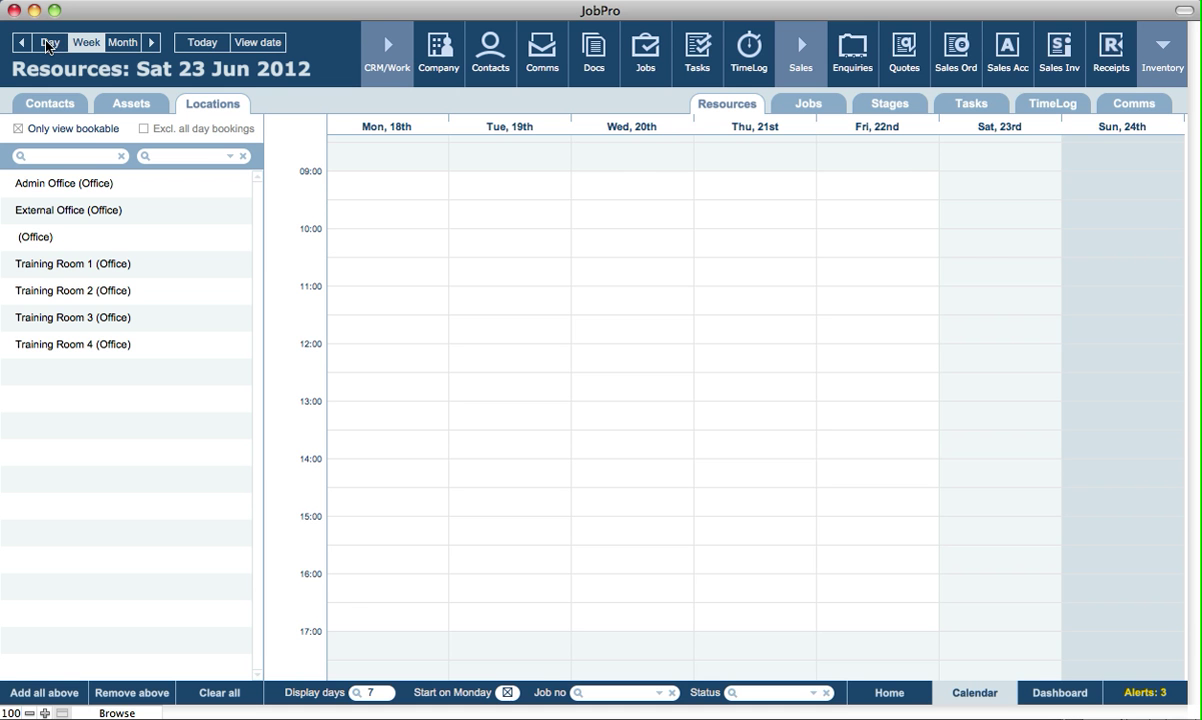
click(47, 44)
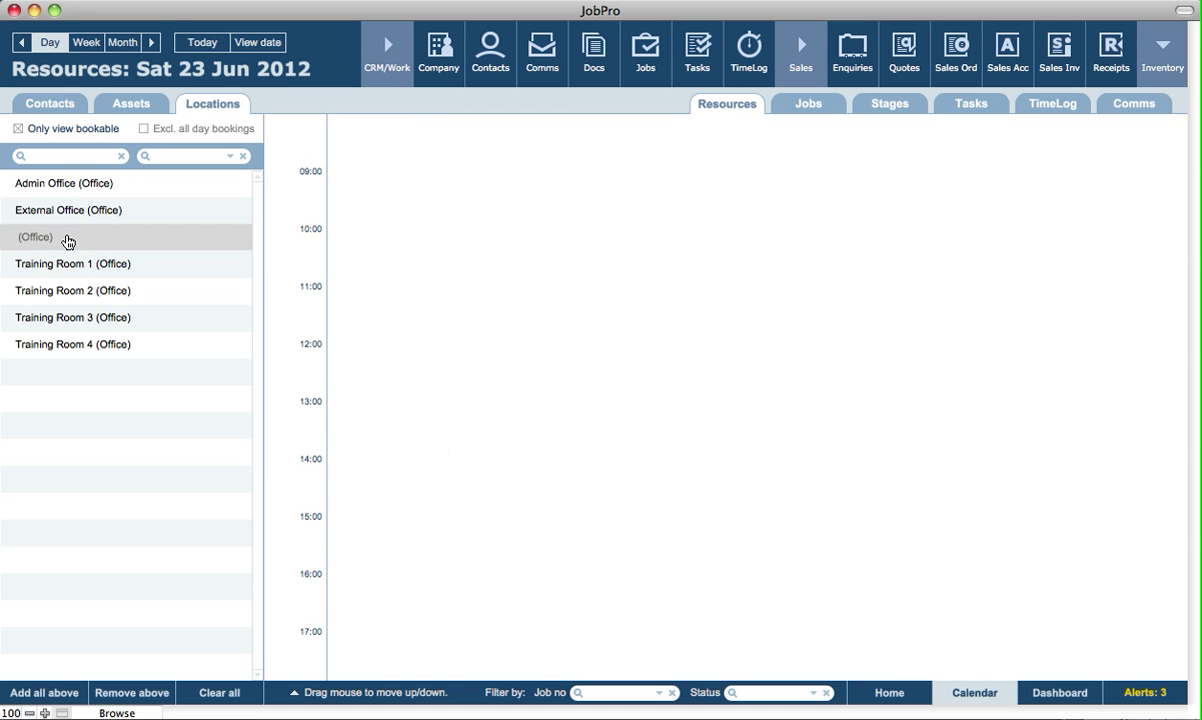
click(67, 241)
click(62, 285)
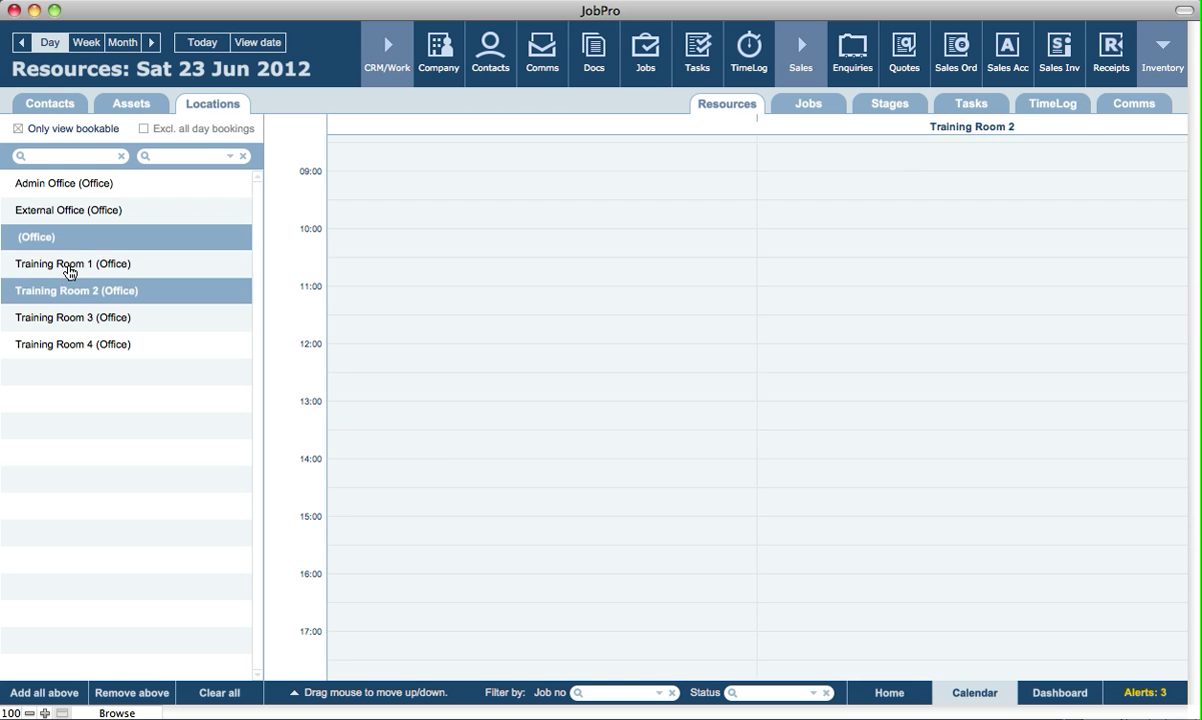
click(70, 266)
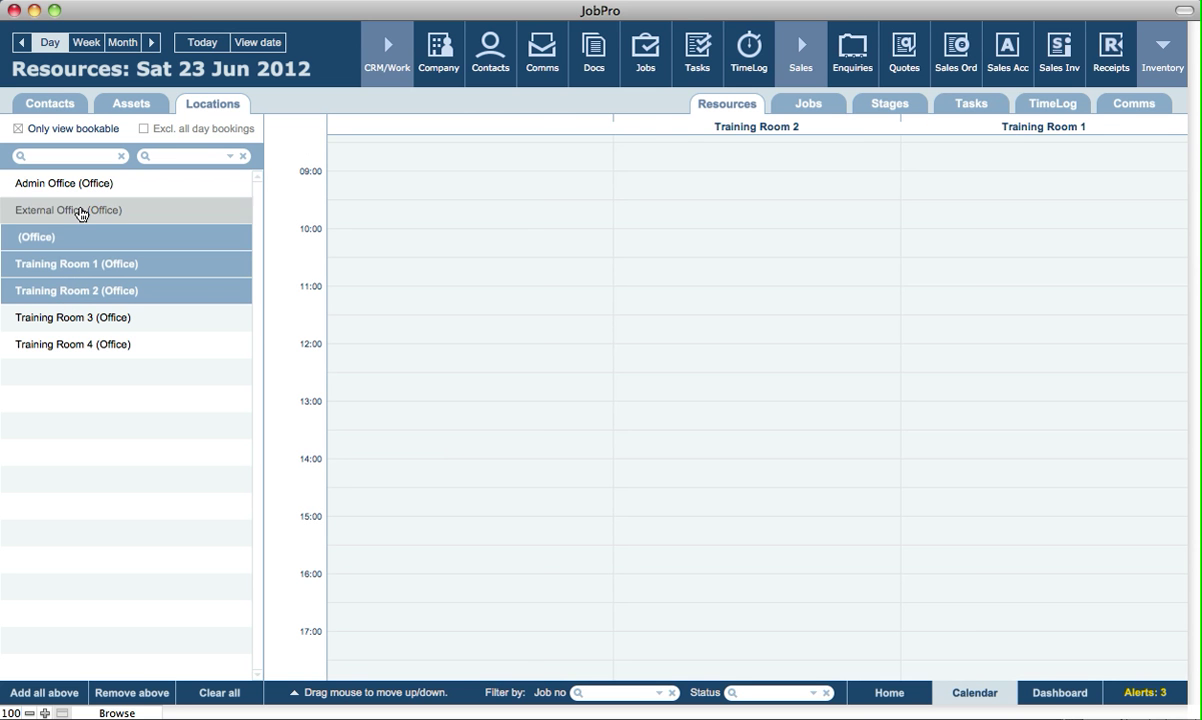
click(81, 212)
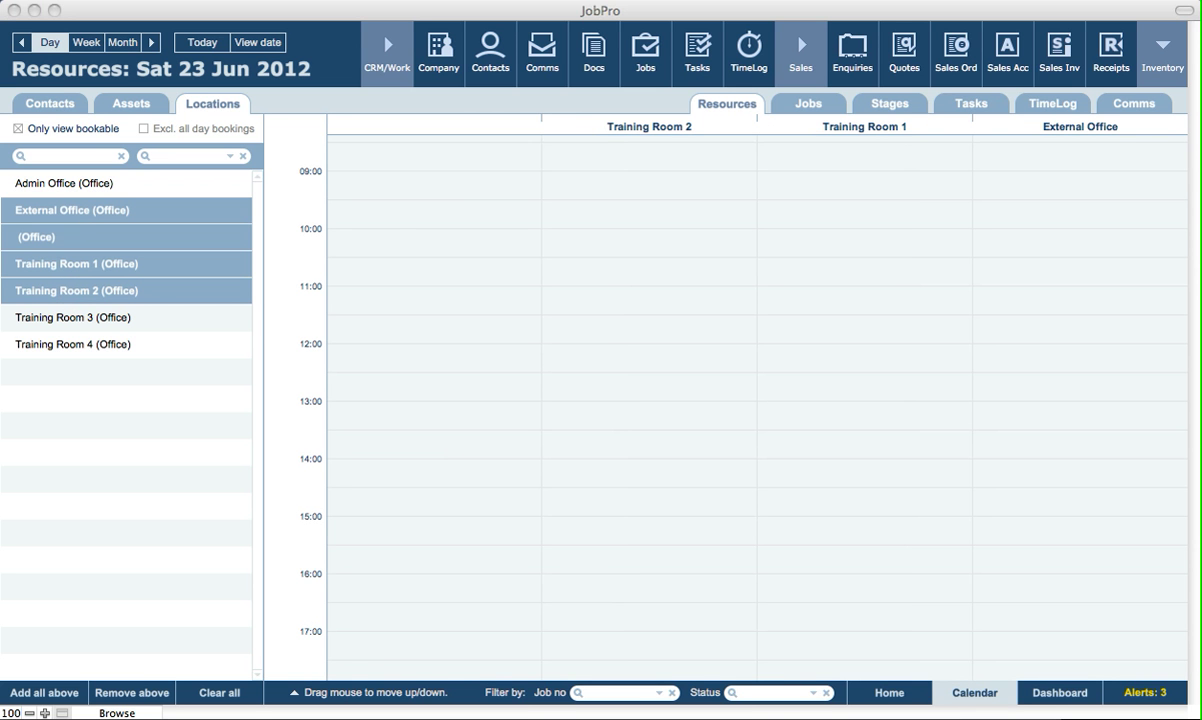
On the Mailer Ltd job, make the contact's Maintenance booking billable with billing type Usage and rate type Per hour.
click(645, 62)
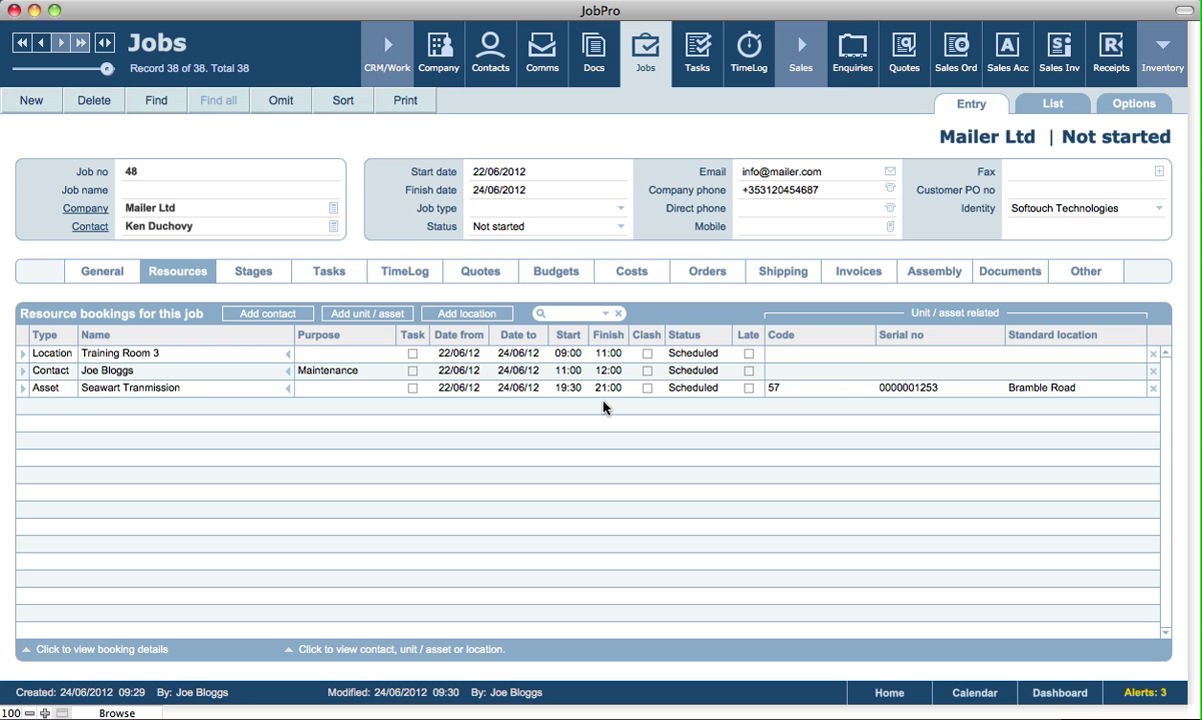
click(23, 375)
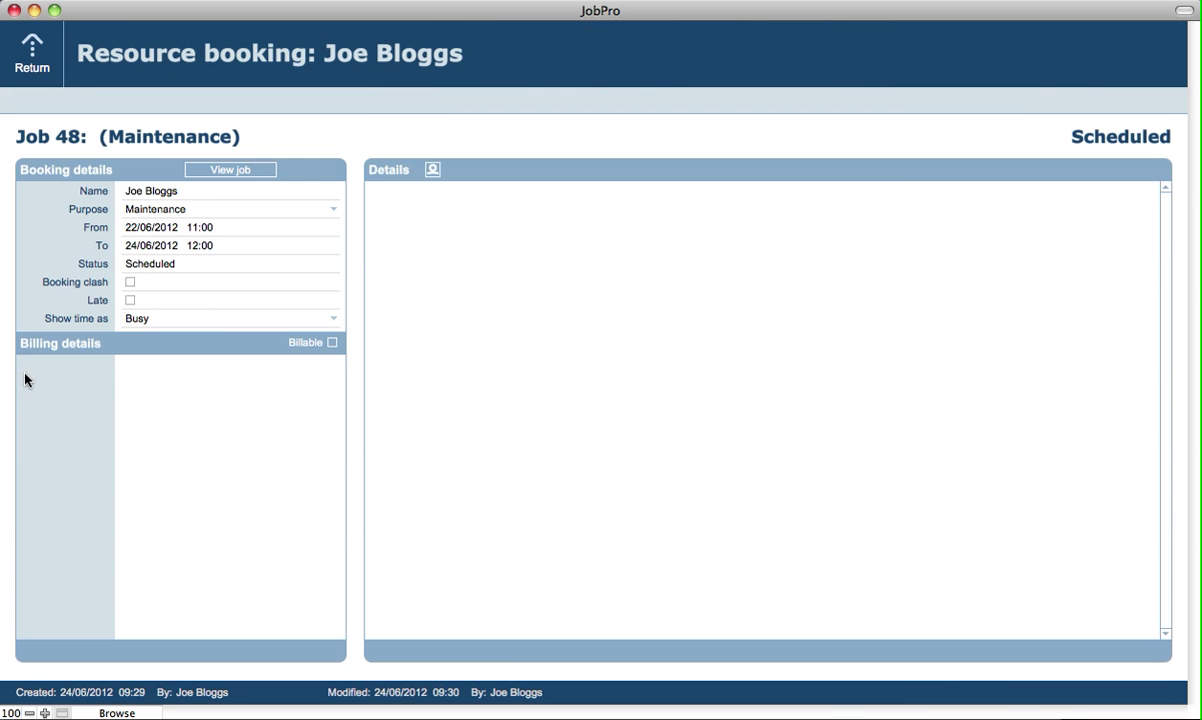
click(332, 343)
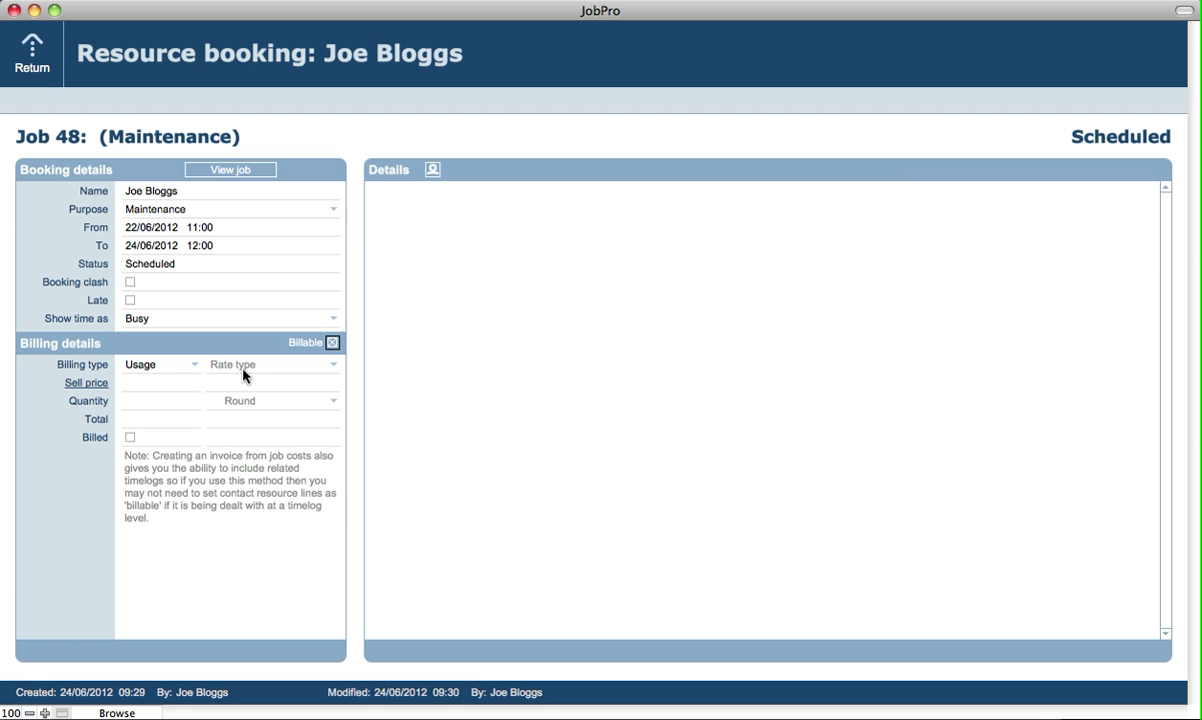
click(113, 346)
click(141, 365)
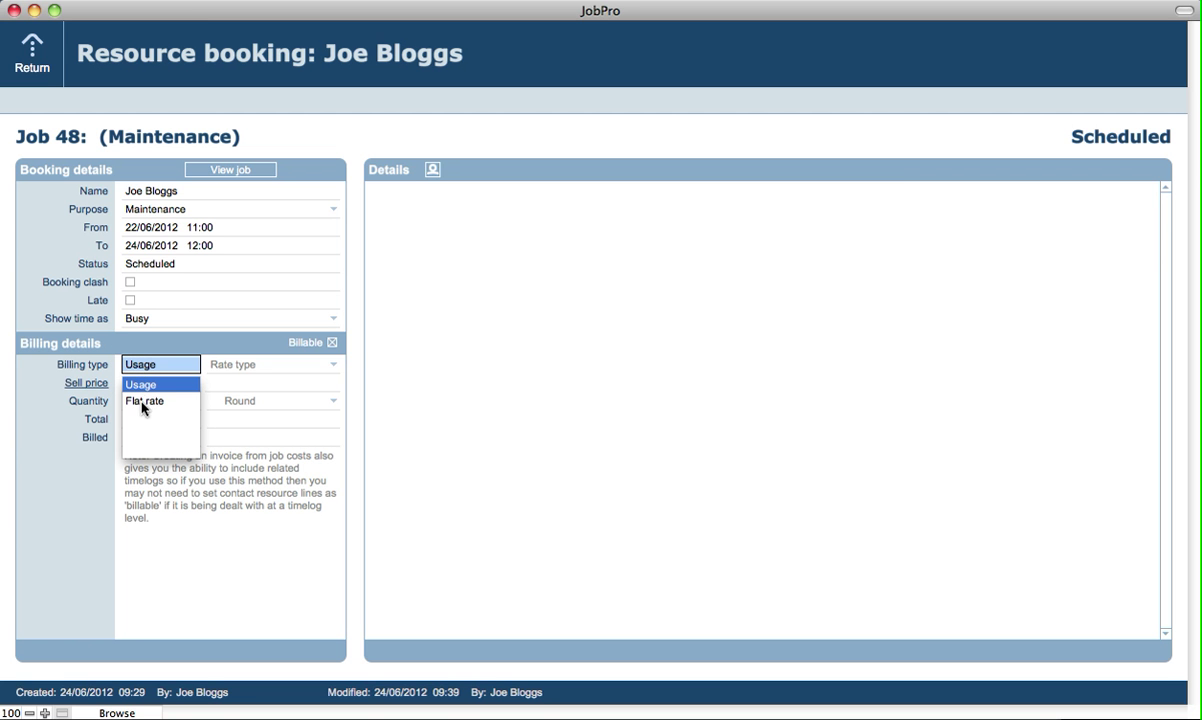
click(188, 348)
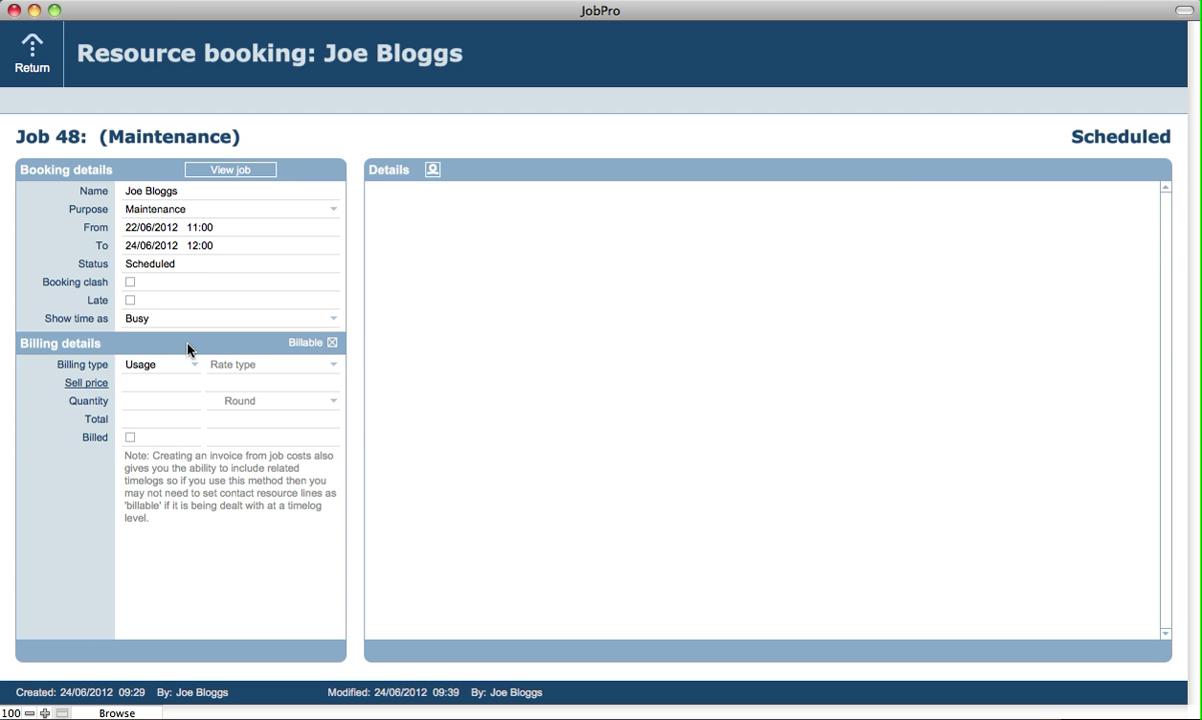
click(300, 366)
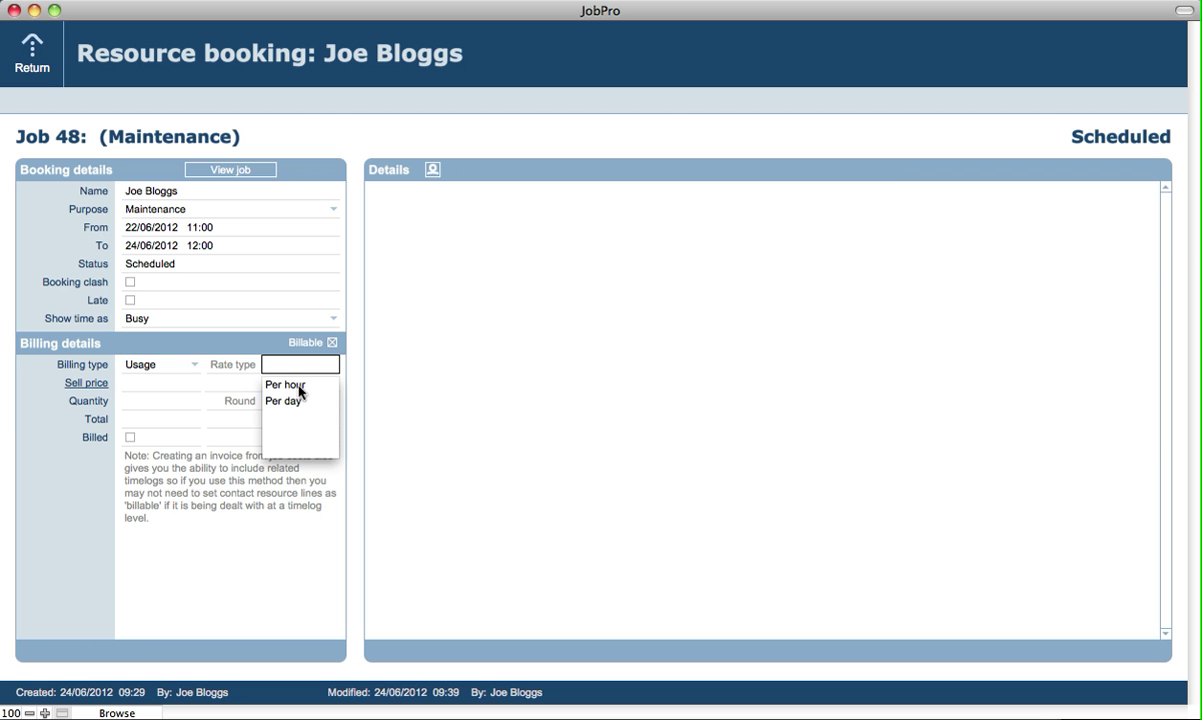
click(298, 386)
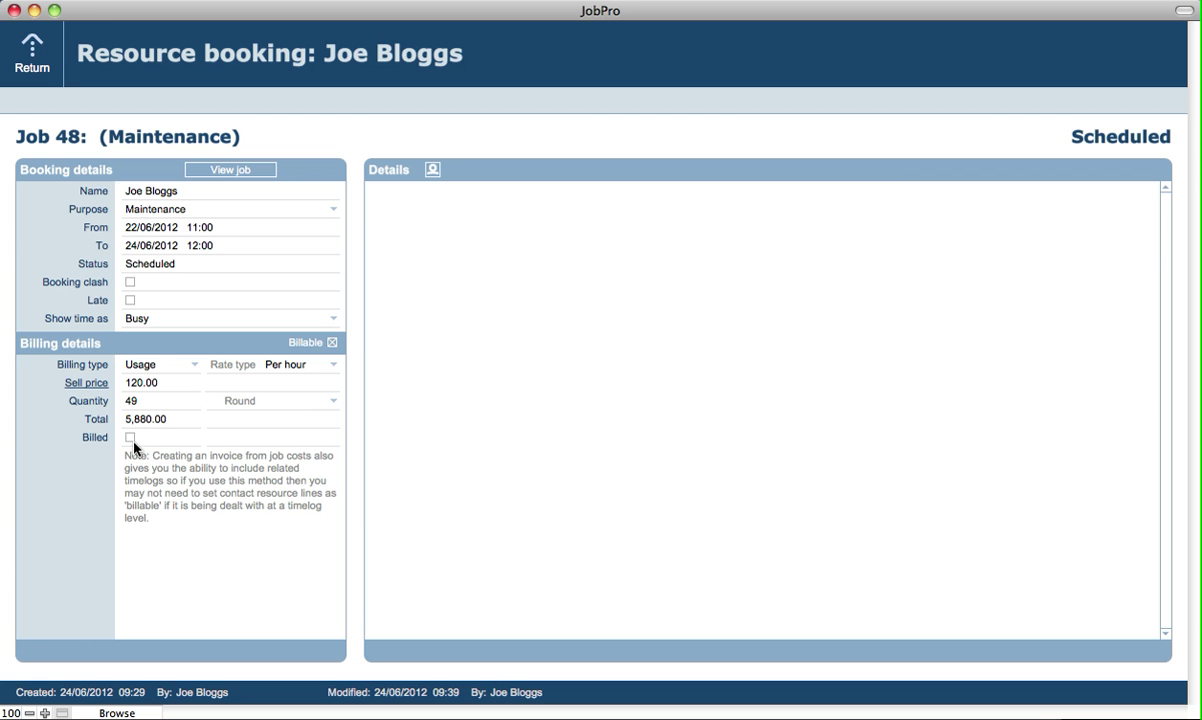
click(42, 61)
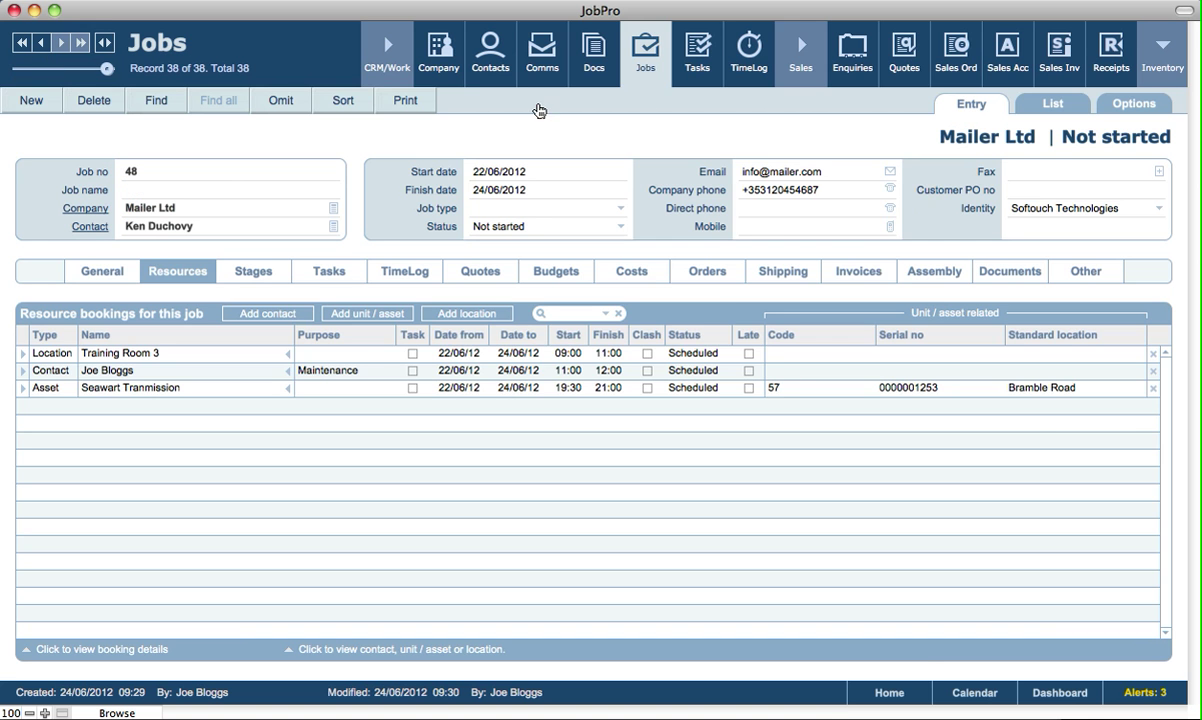
Examine the billable charges offered for an invoice from the Mailer Ltd job's costs, without creating the invoice.
click(856, 268)
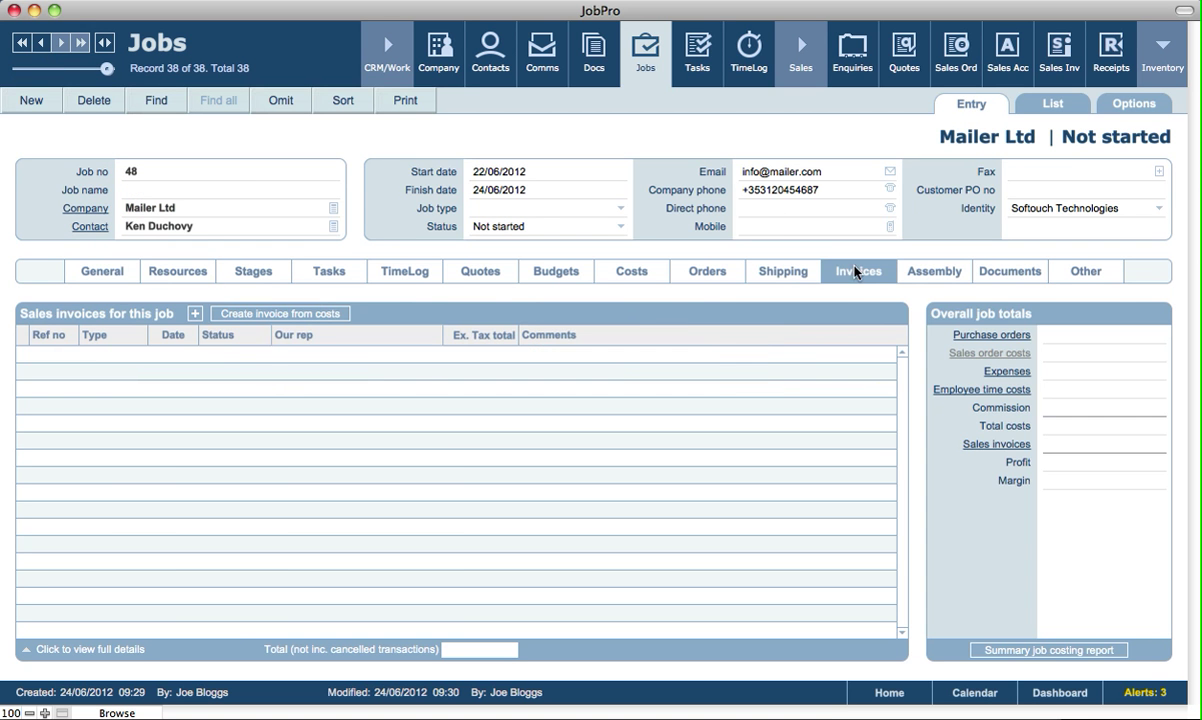
click(240, 314)
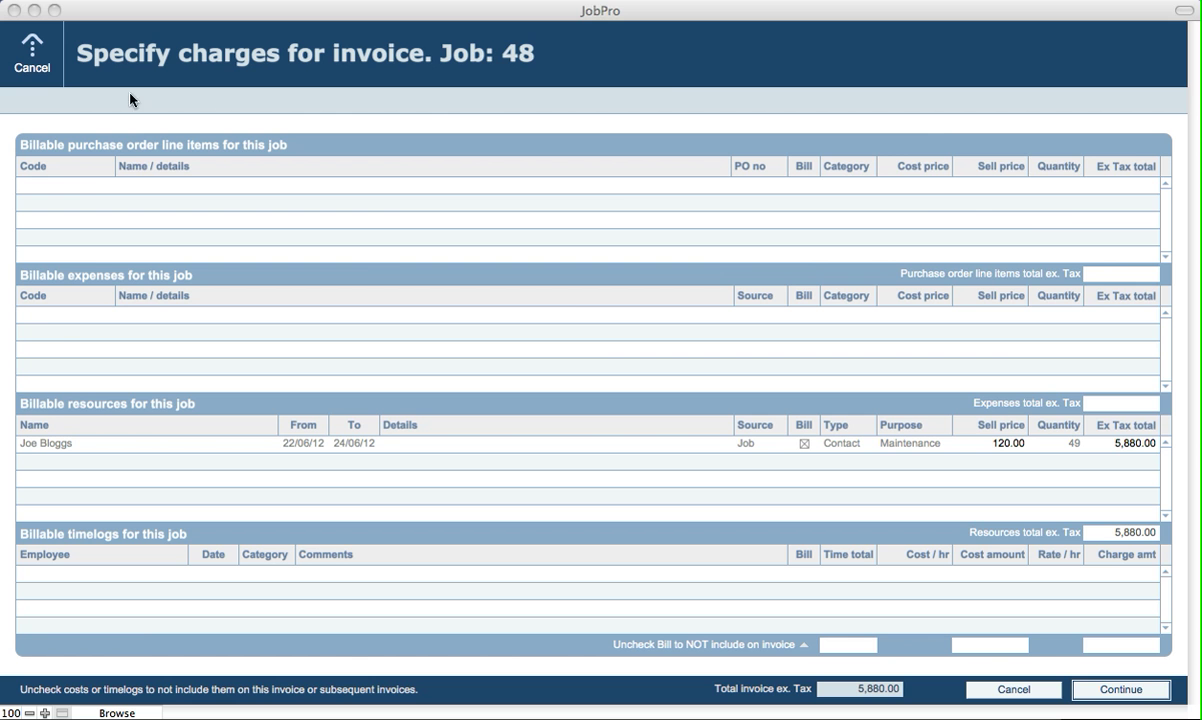
click(36, 58)
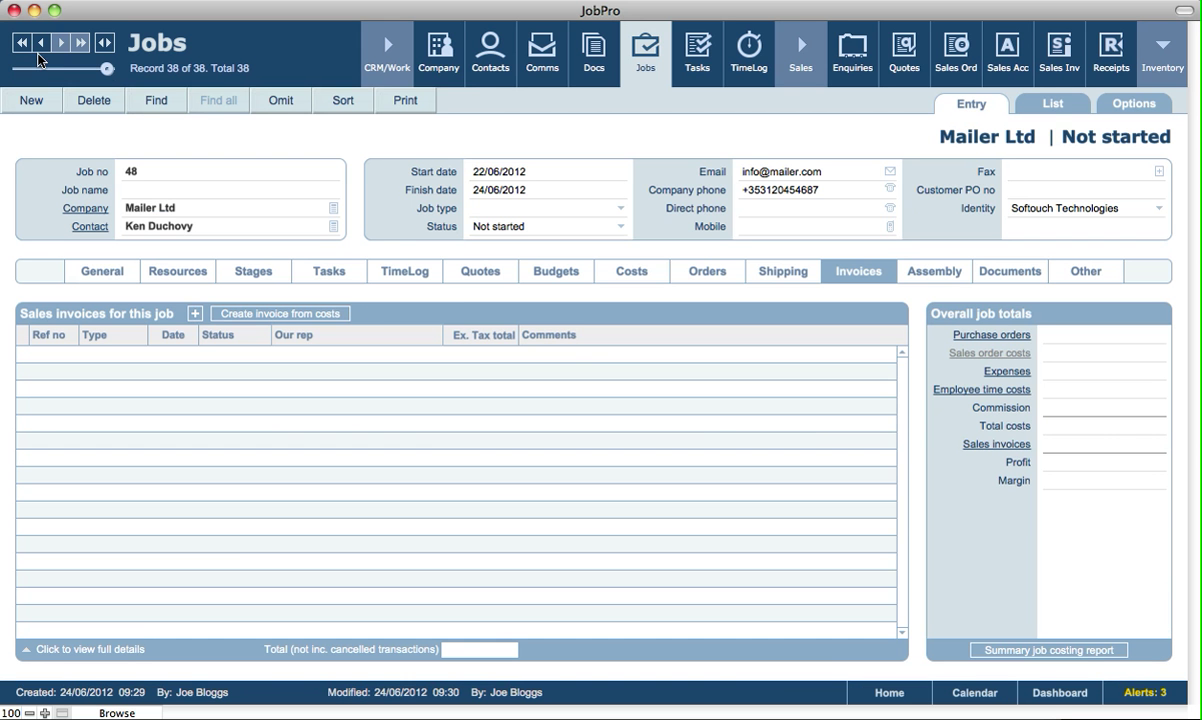
Go to the companies and find all records marked as customers.
click(458, 60)
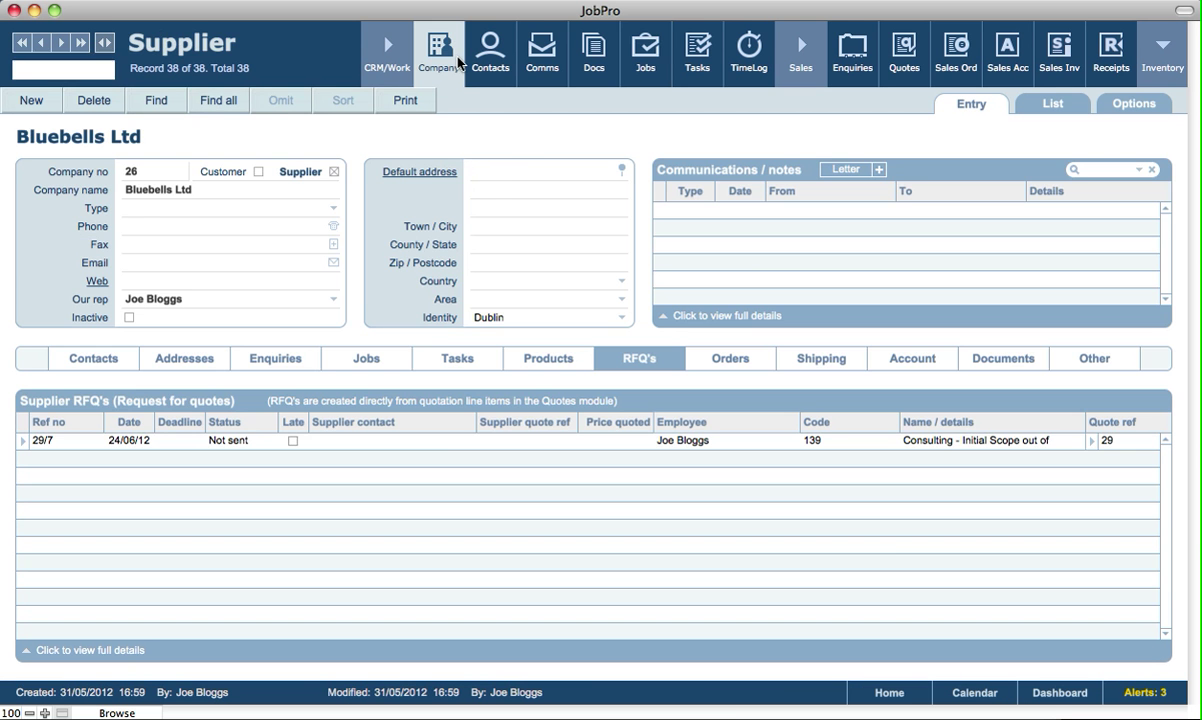
click(171, 106)
click(258, 172)
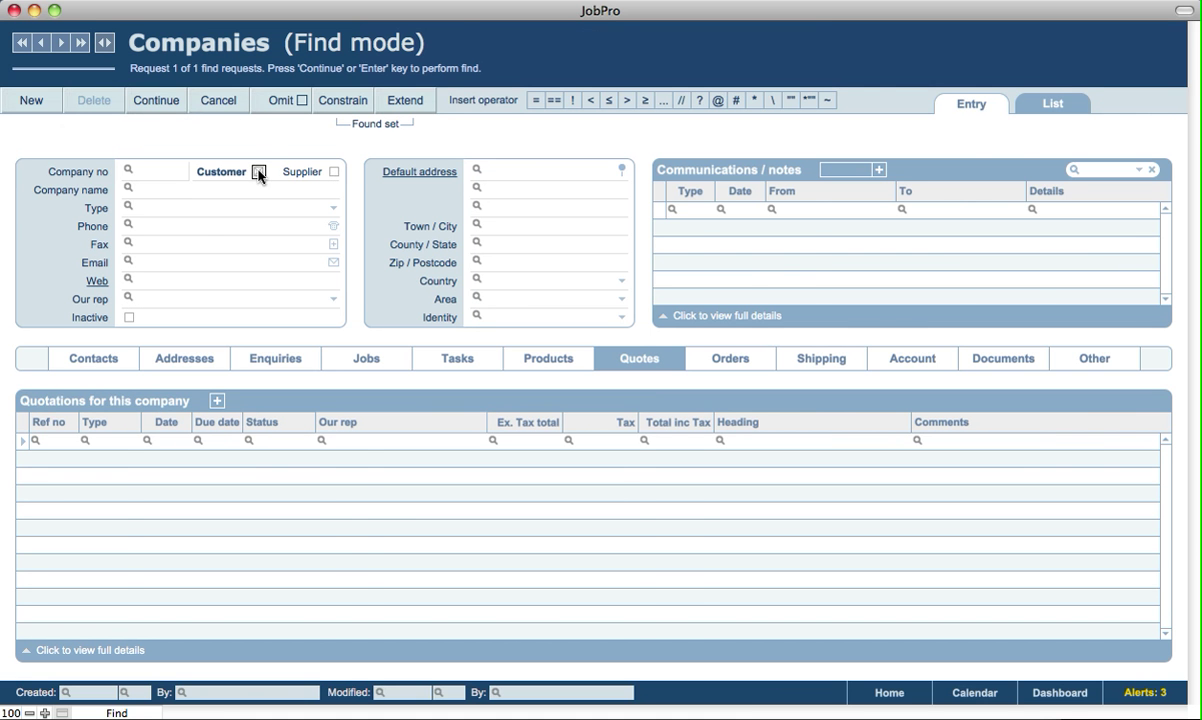
click(150, 102)
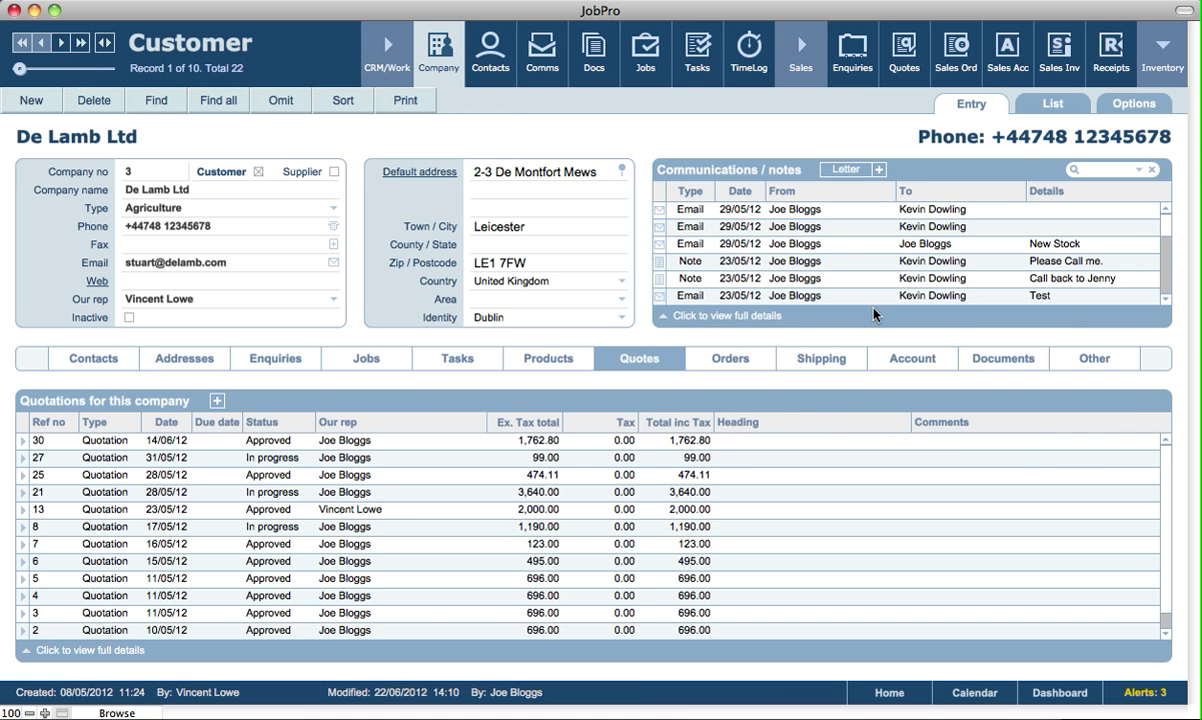
click(549, 359)
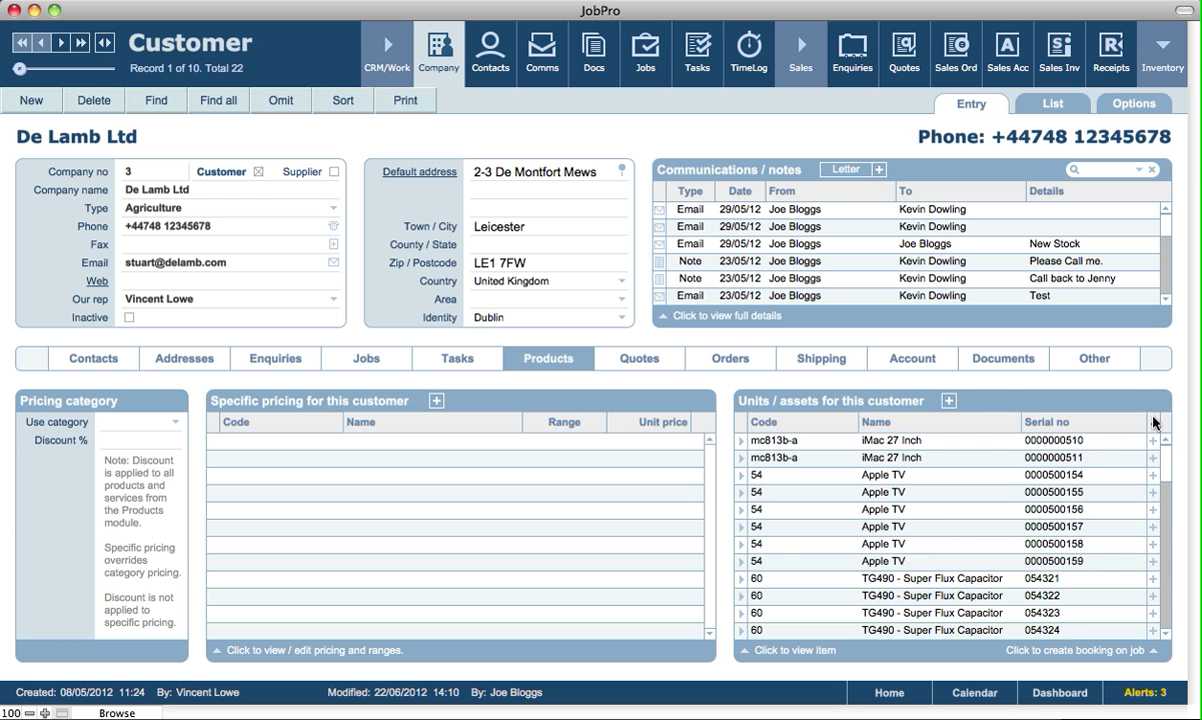
scroll(1162, 520, down, 10)
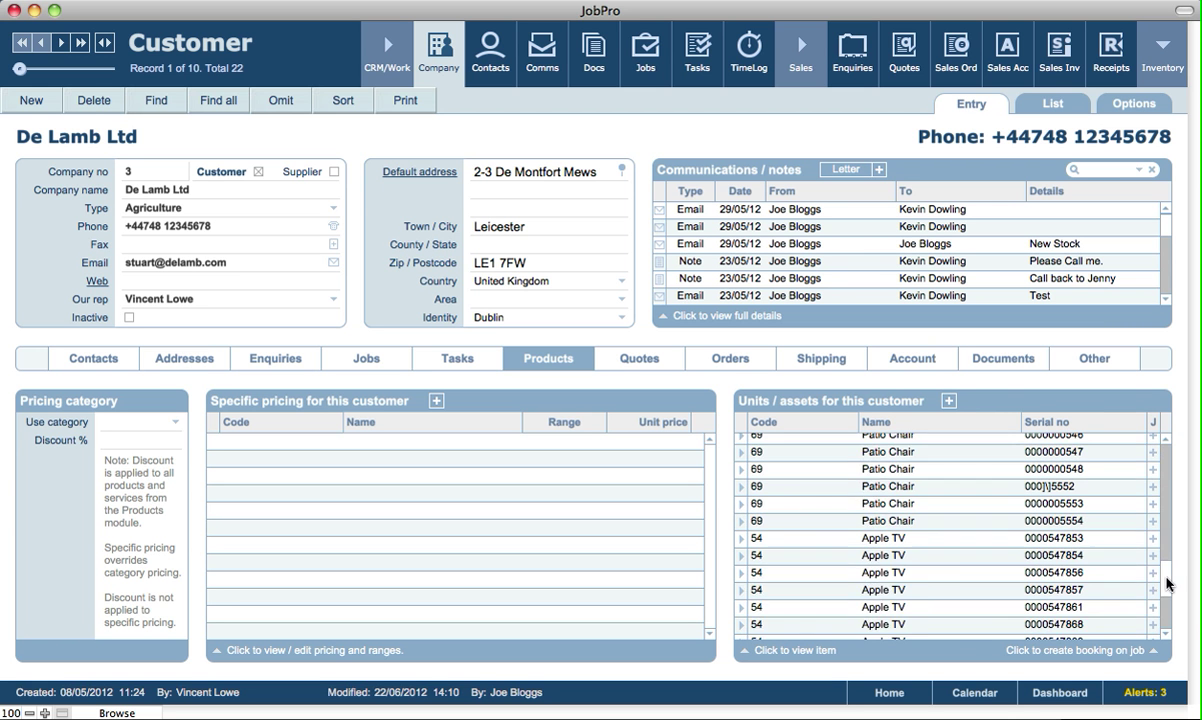
scroll(1166, 584, down, 5)
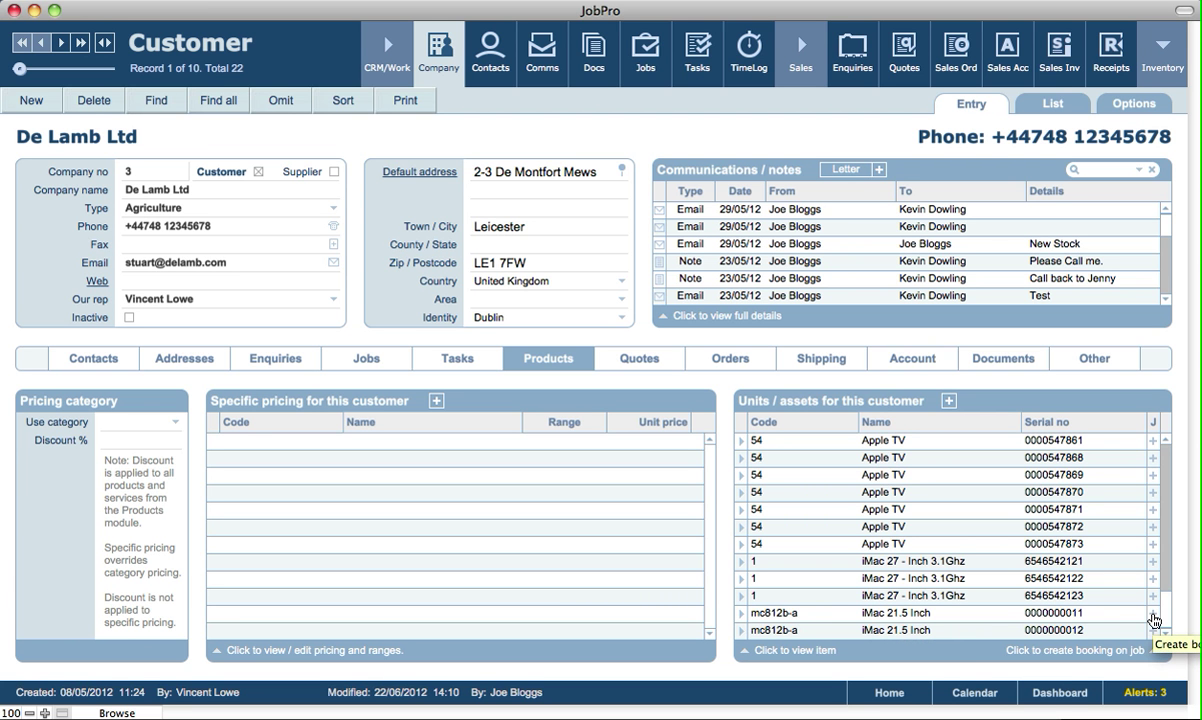
click(1153, 615)
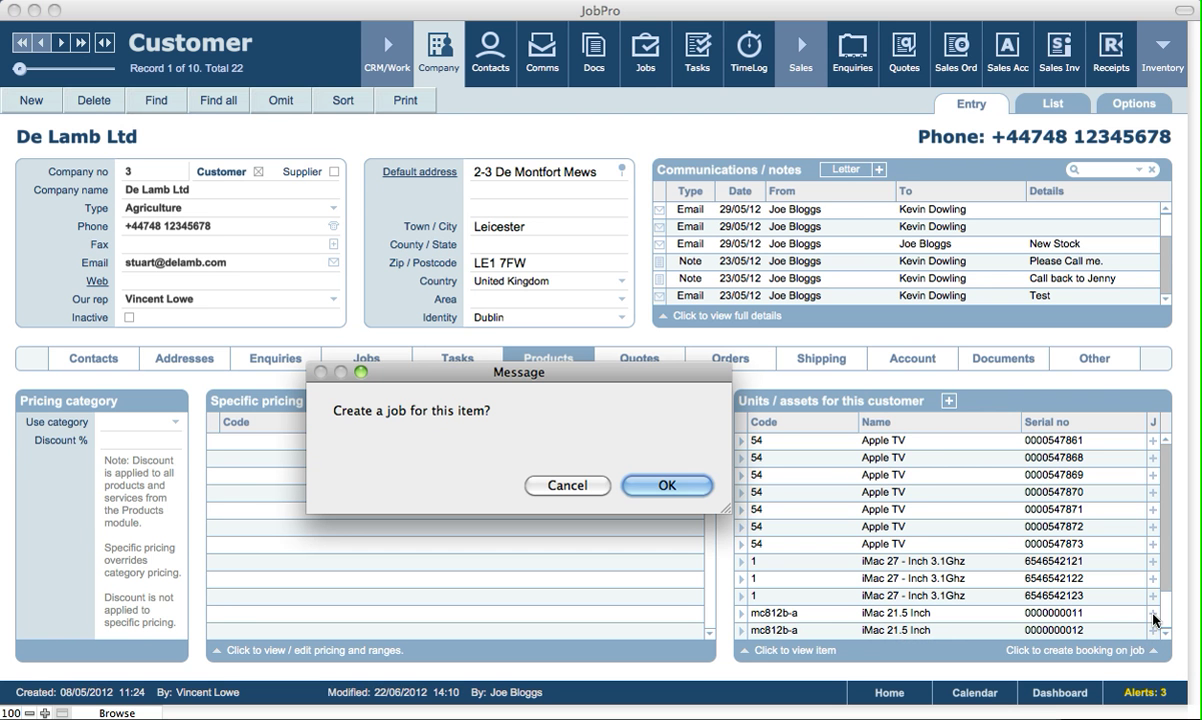
click(665, 485)
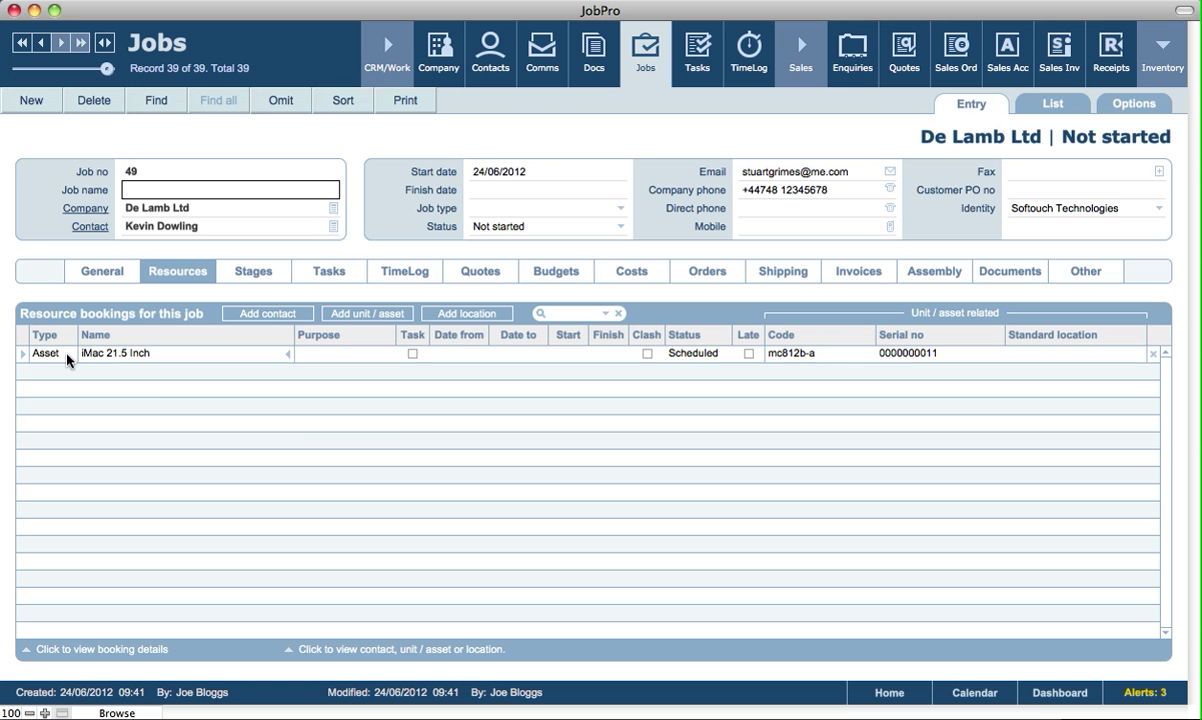
click(348, 354)
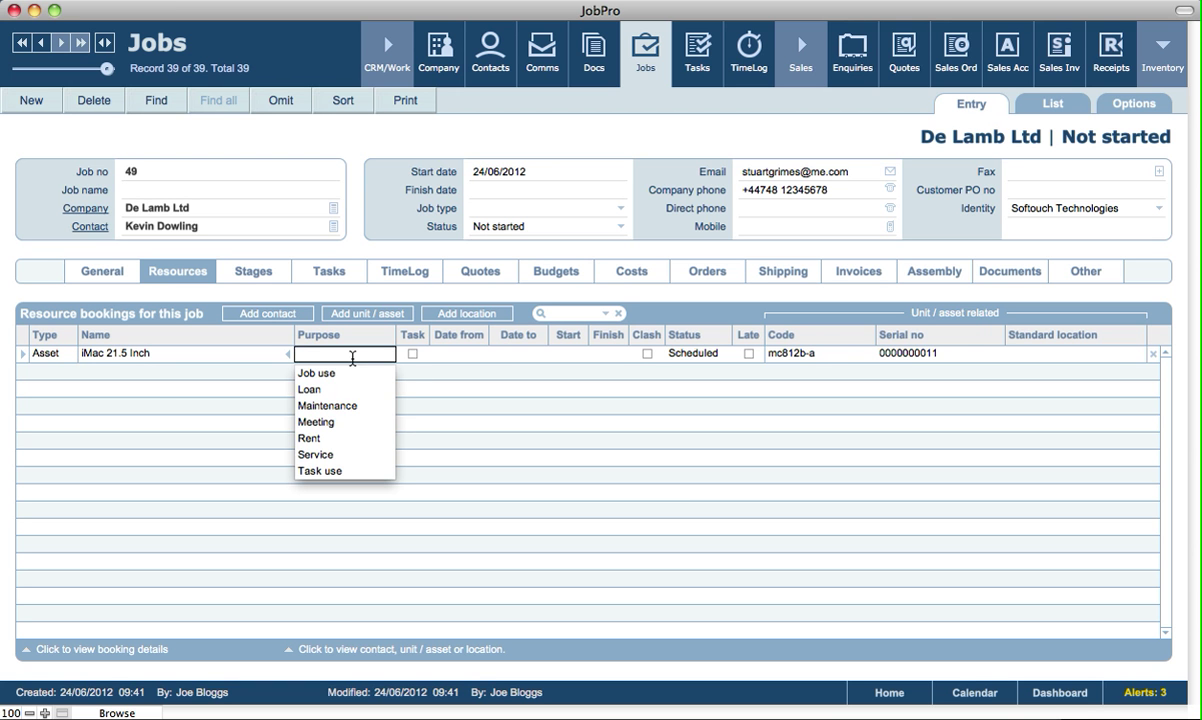
click(338, 408)
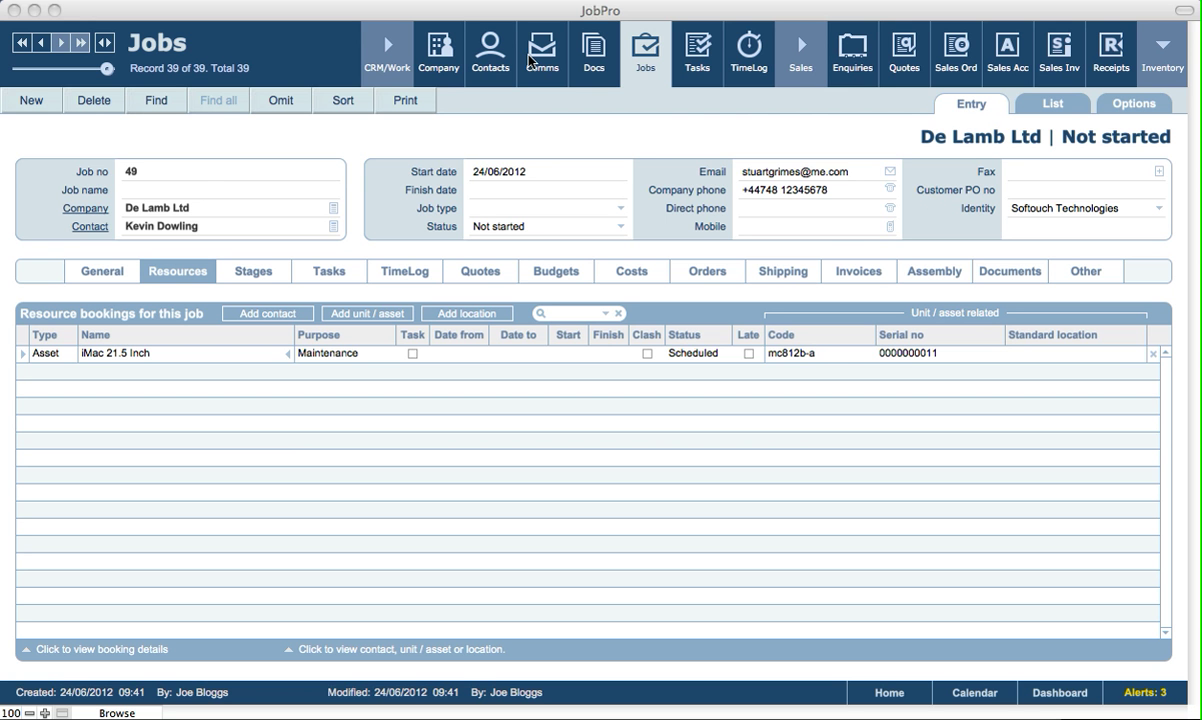
Go to the contacts and find all records marked as employees.
click(470, 128)
click(499, 78)
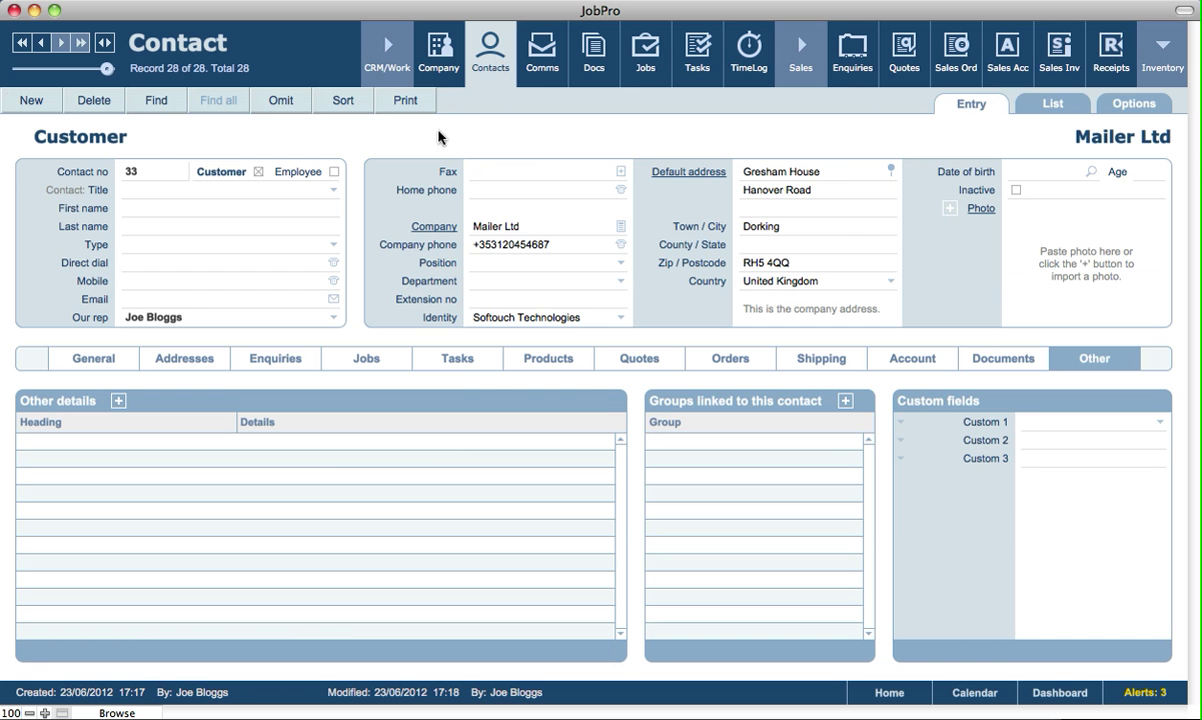
click(157, 101)
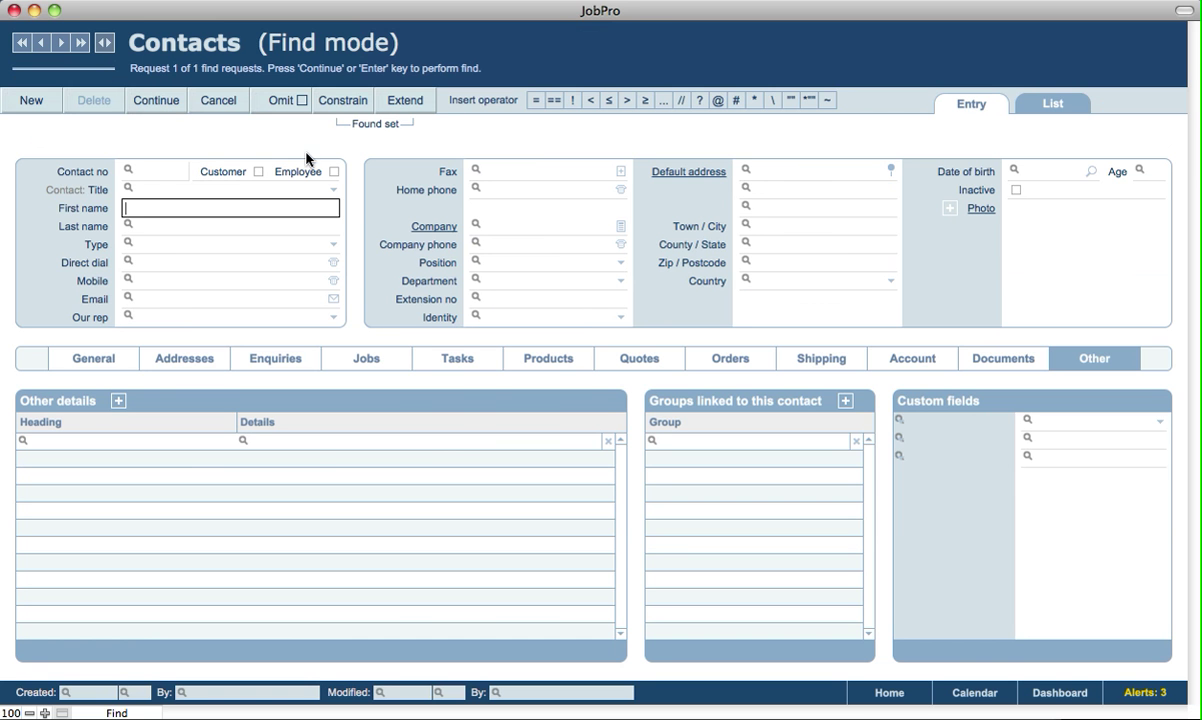
click(334, 172)
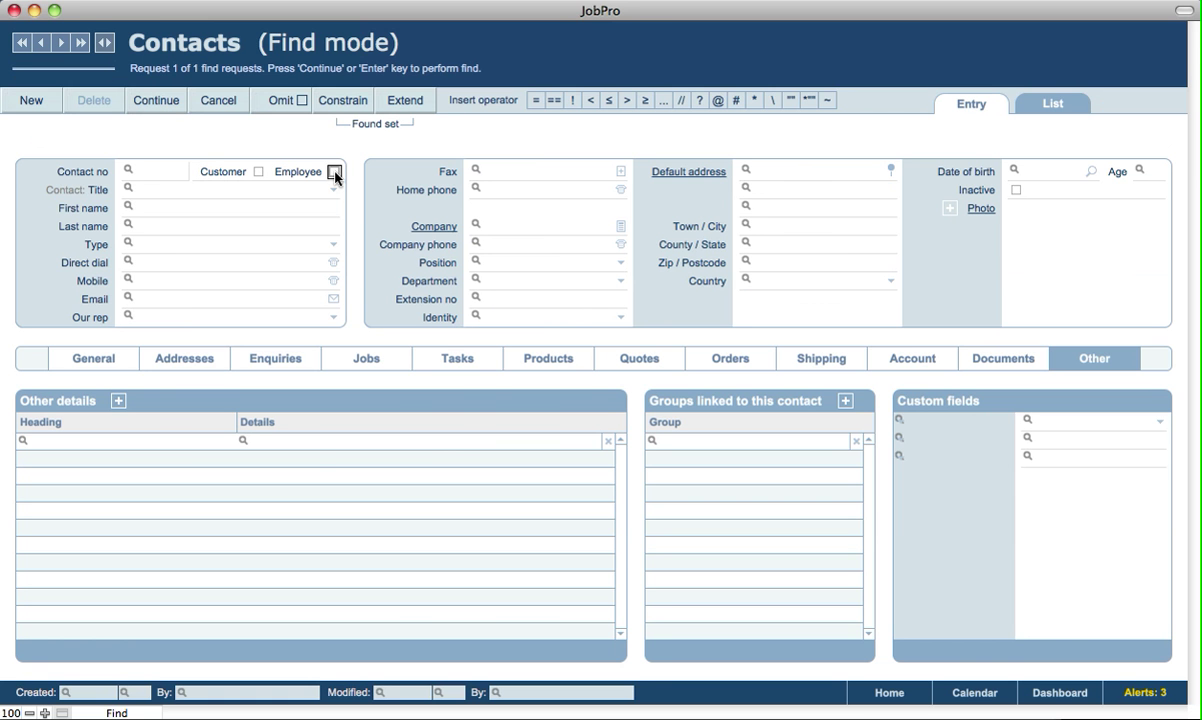
click(164, 101)
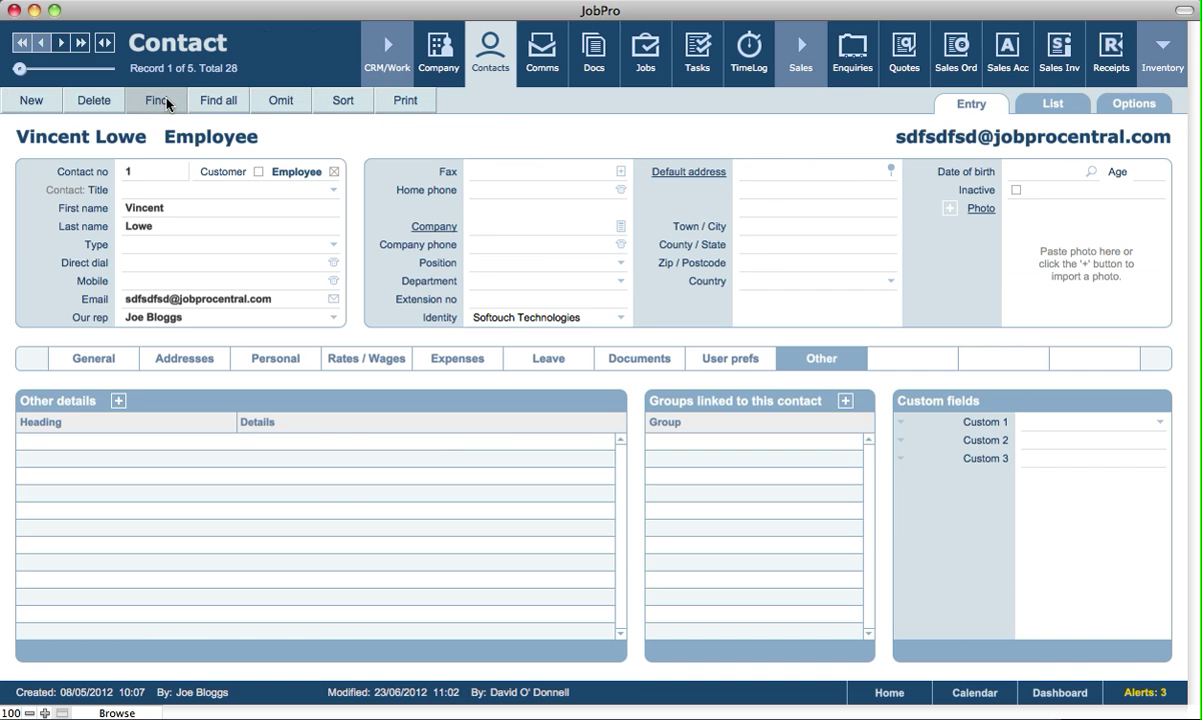
Open the leave records of the second employee in the contact list.
click(1052, 103)
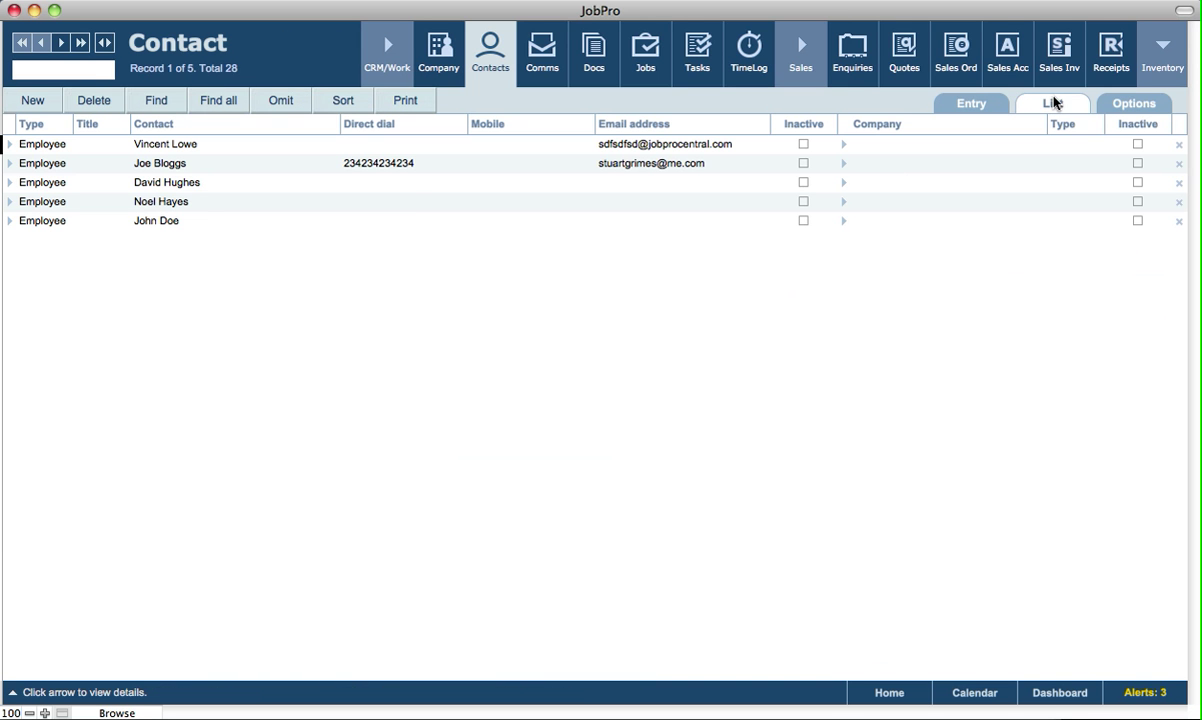
click(9, 163)
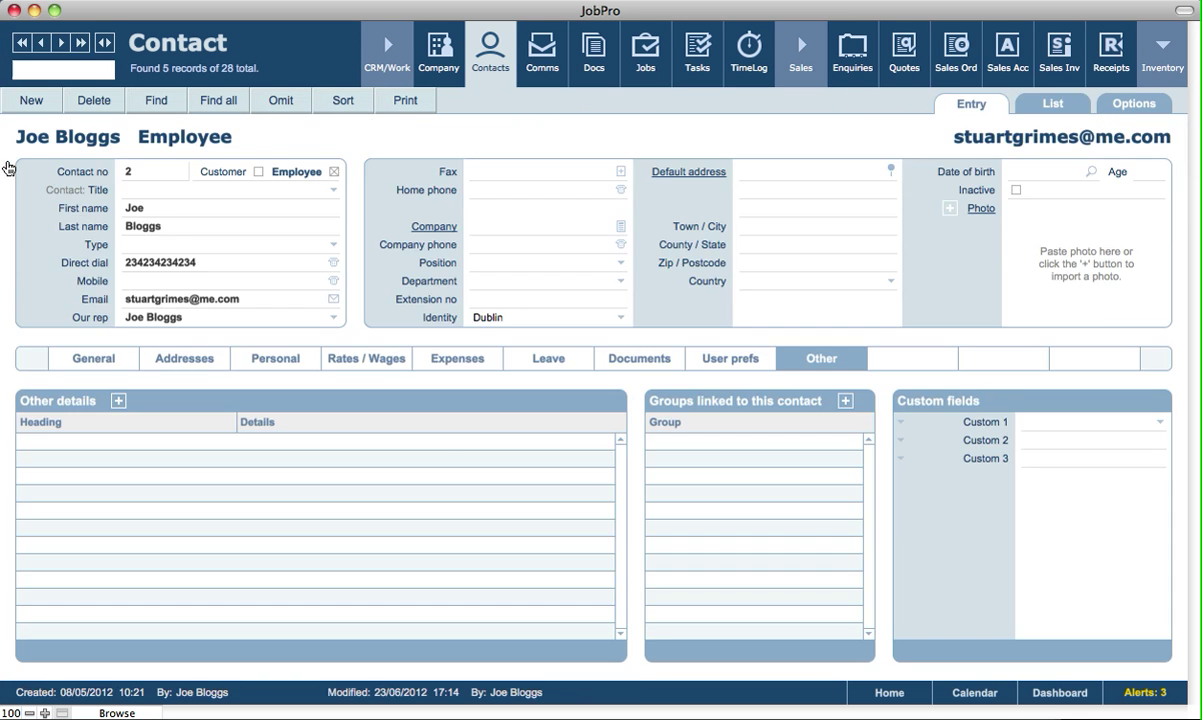
click(535, 360)
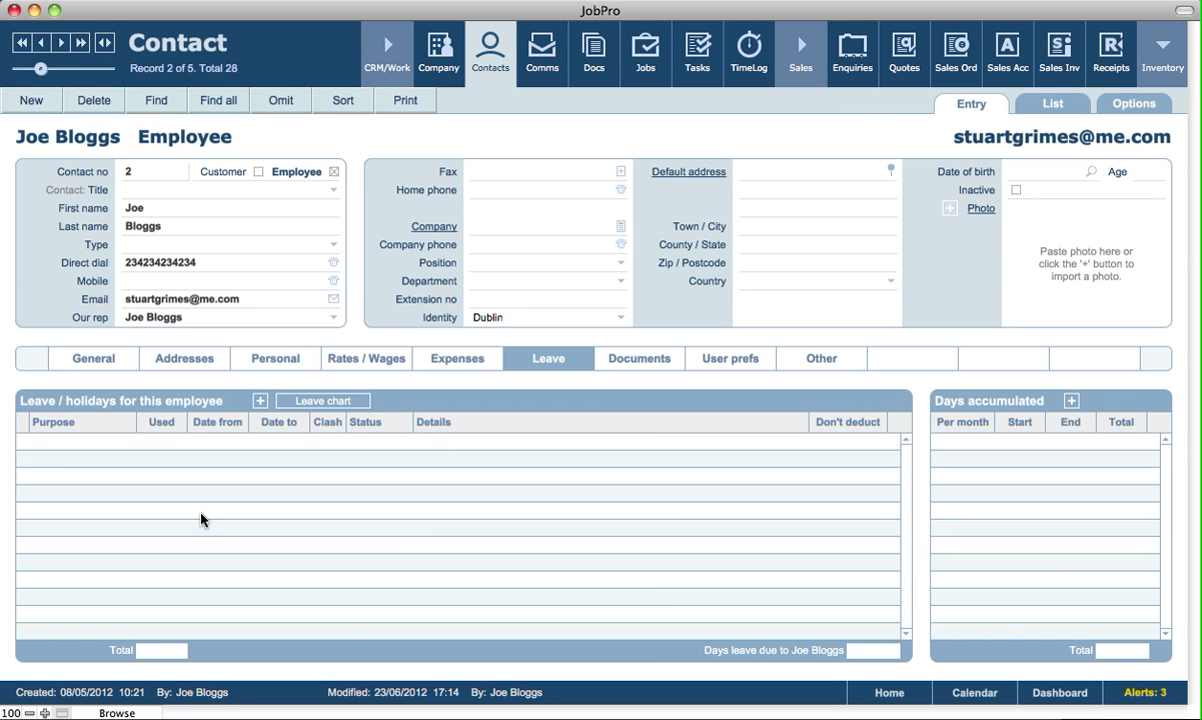
Add an Annual leave booking for this employee from 24/06/12 to 30/06/12.
click(260, 401)
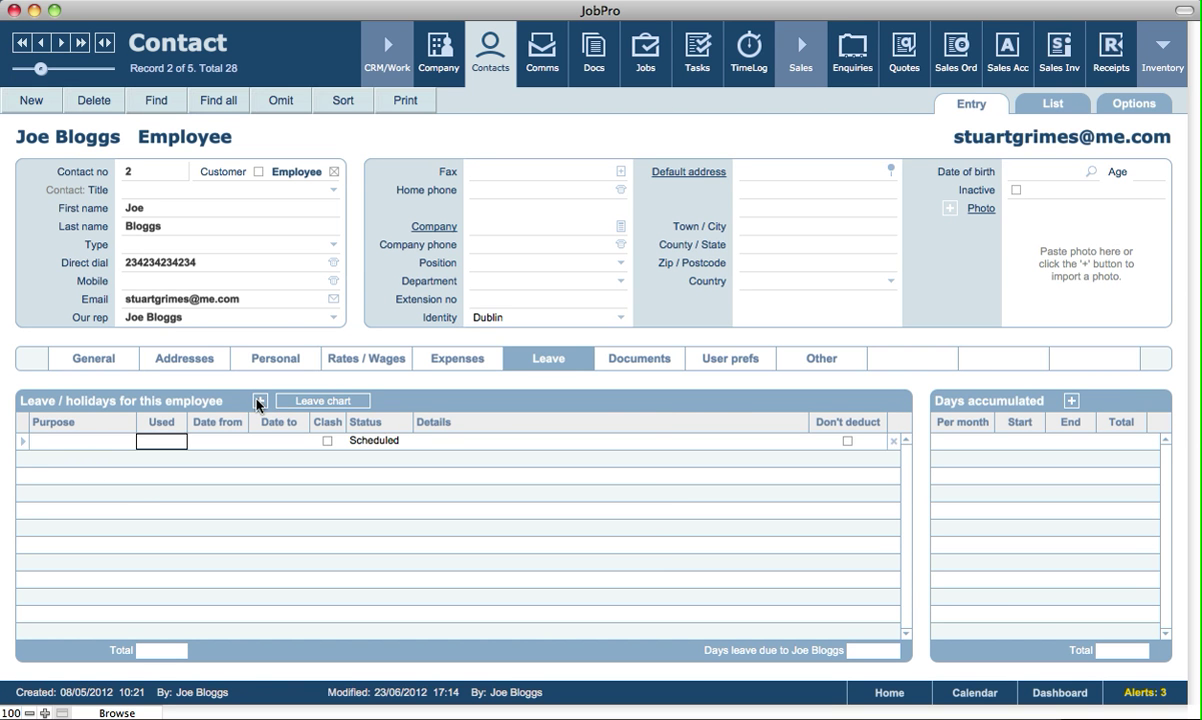
click(97, 442)
click(80, 459)
click(174, 440)
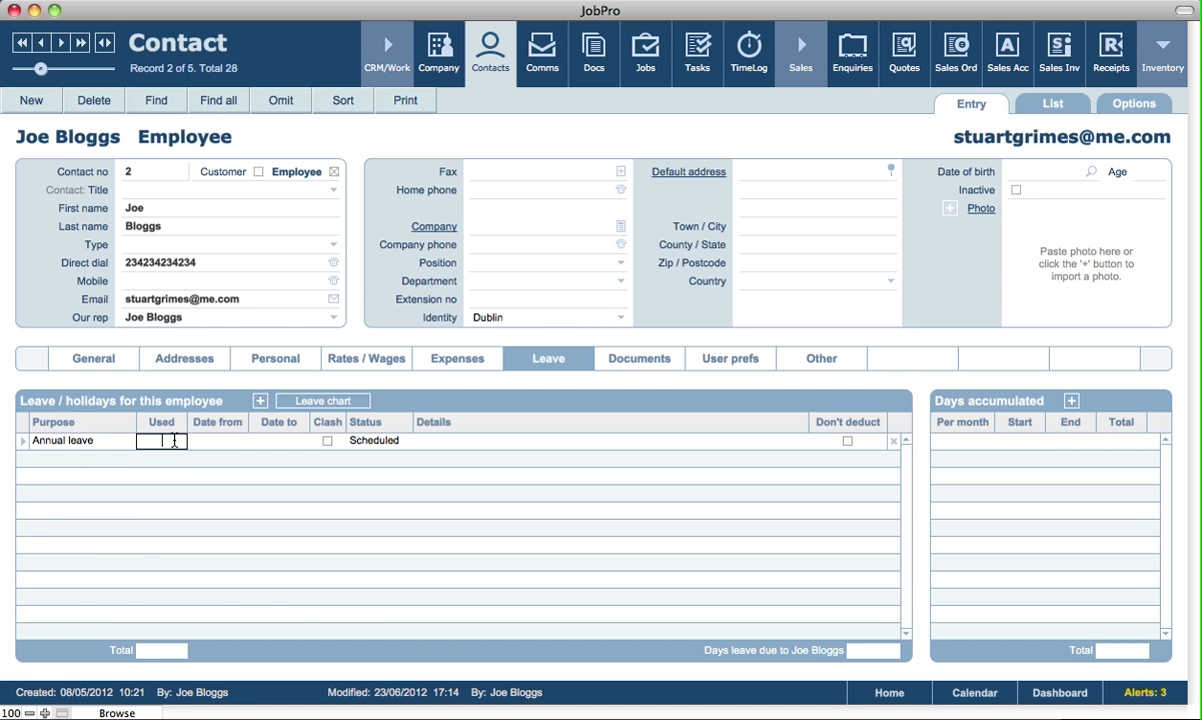
click(232, 440)
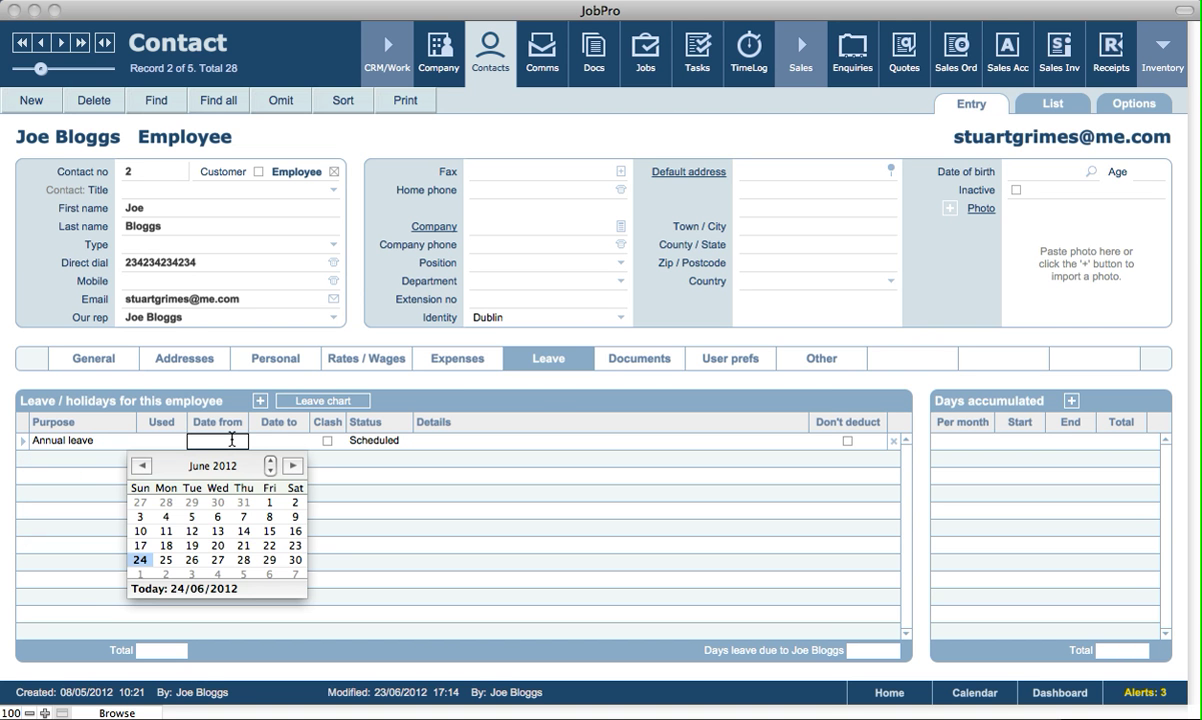
click(140, 560)
click(357, 560)
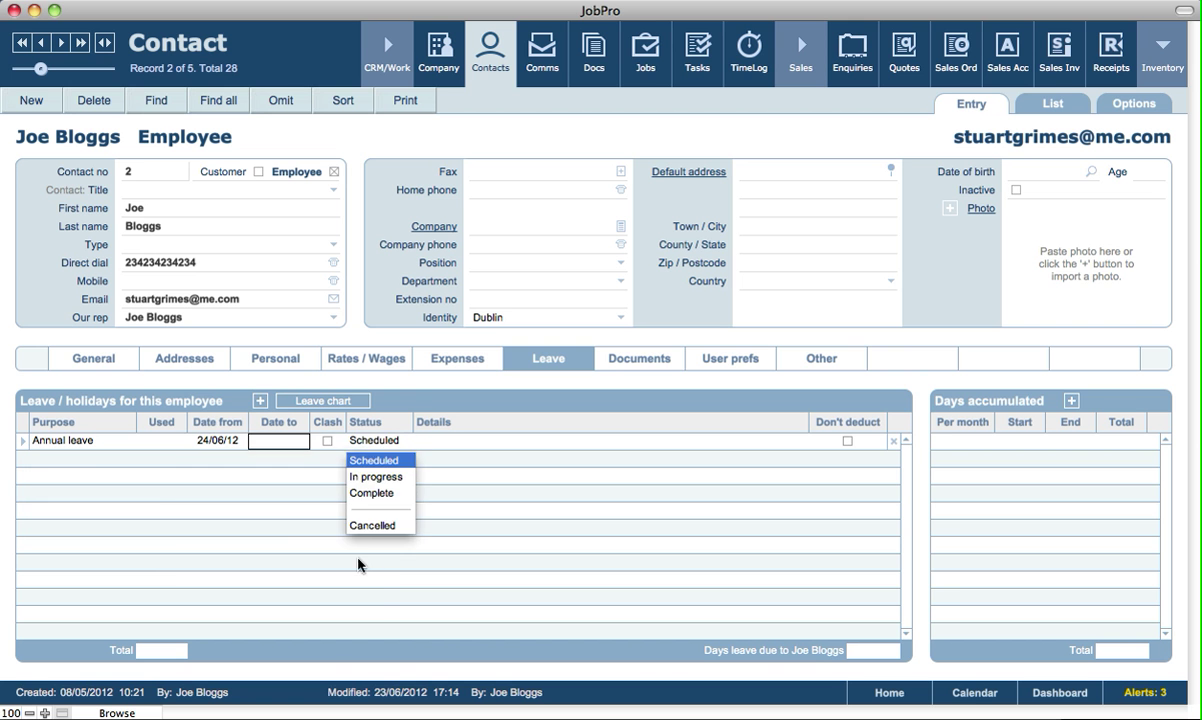
click(430, 397)
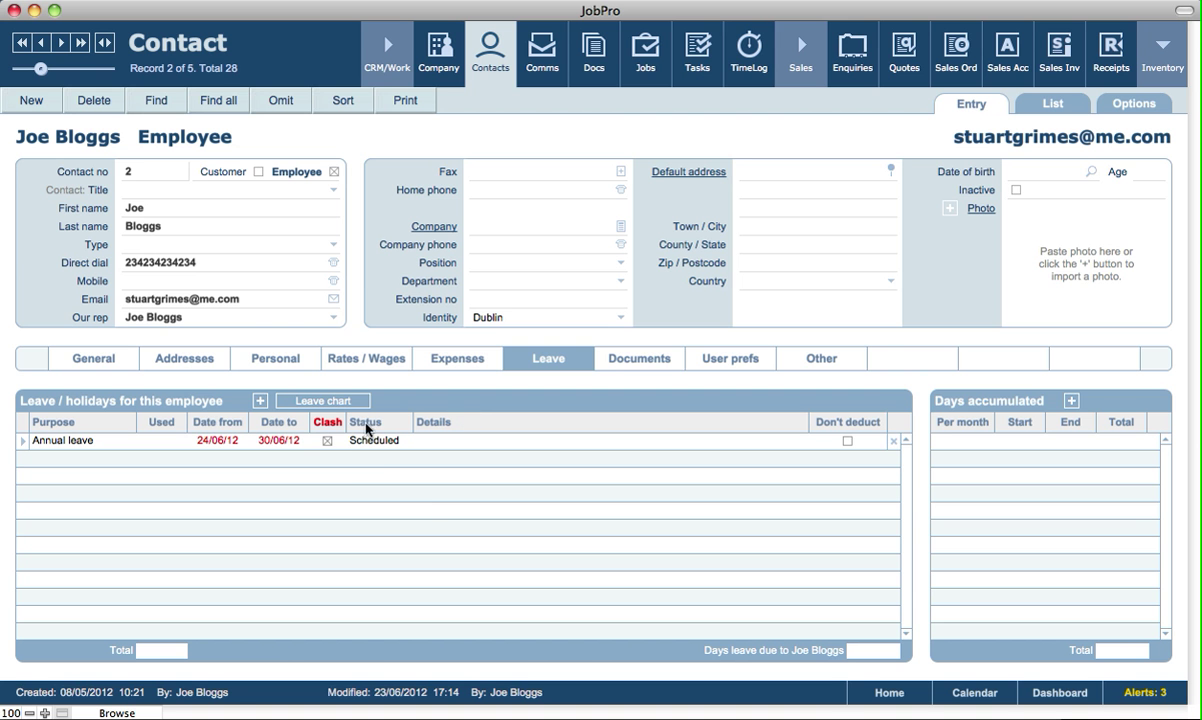
Examine the booking details of the clashing annual leave entry and return to the contact.
mouse_move(328, 445)
click(22, 446)
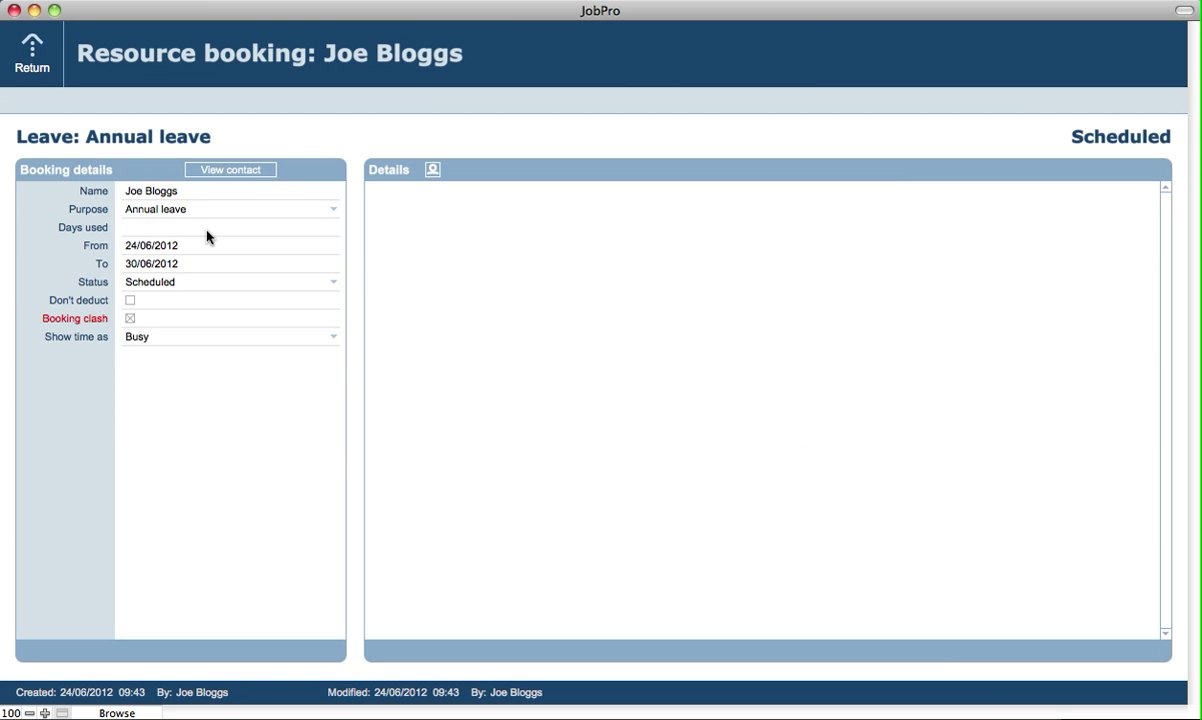
click(488, 234)
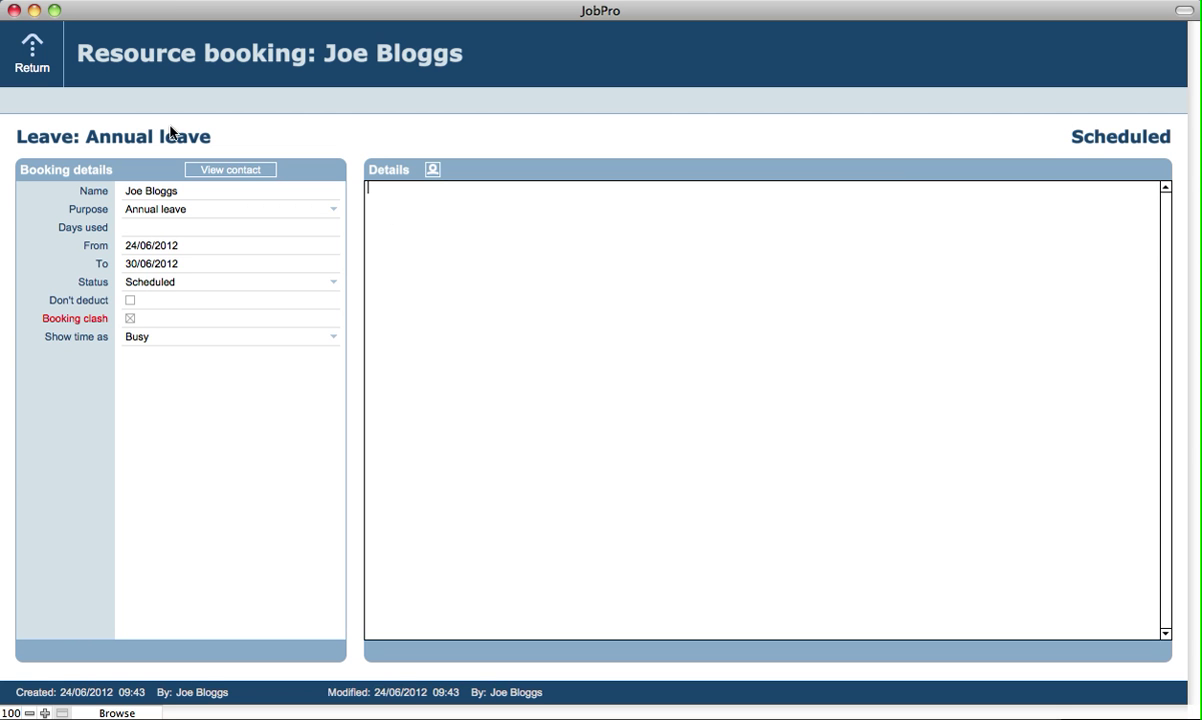
click(32, 68)
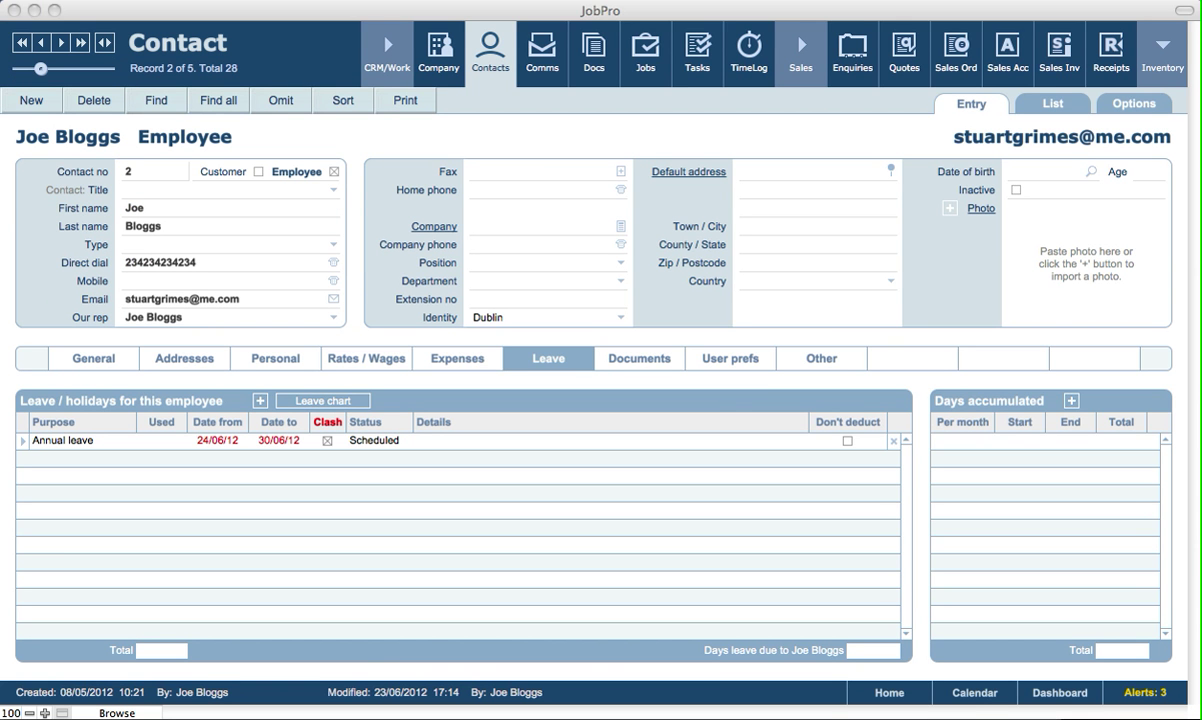
View the contacts' resource calendar by month, limited to leave and holidays.
click(975, 697)
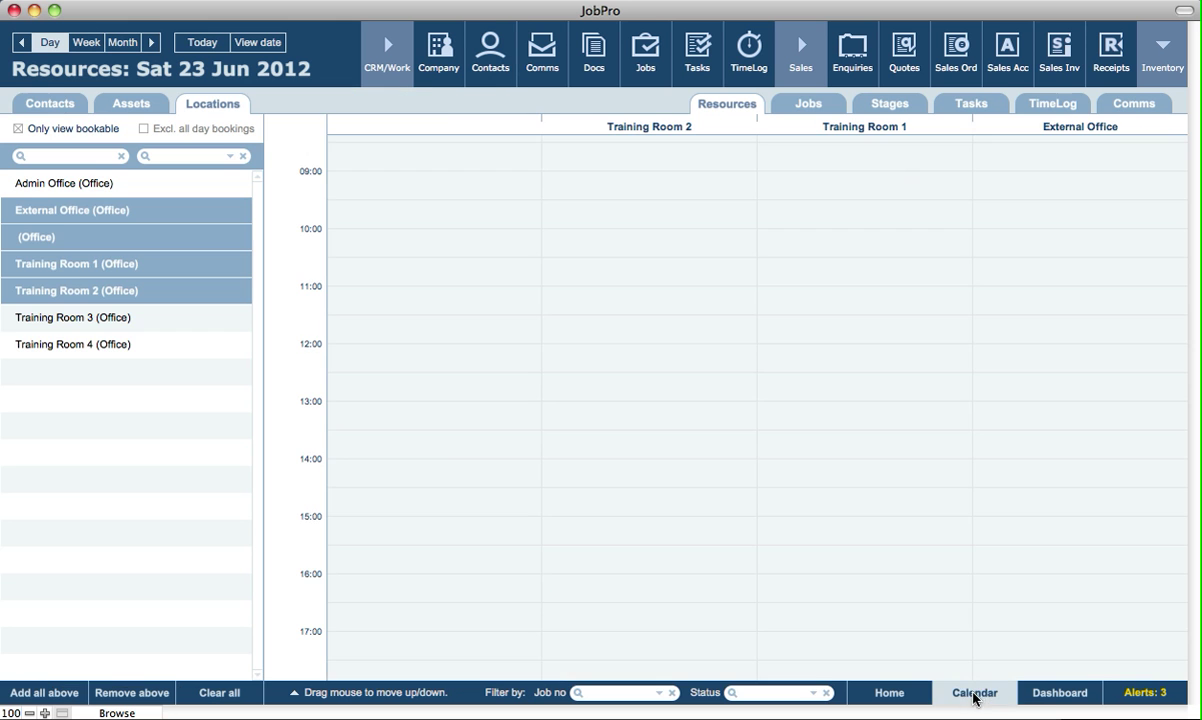
click(64, 108)
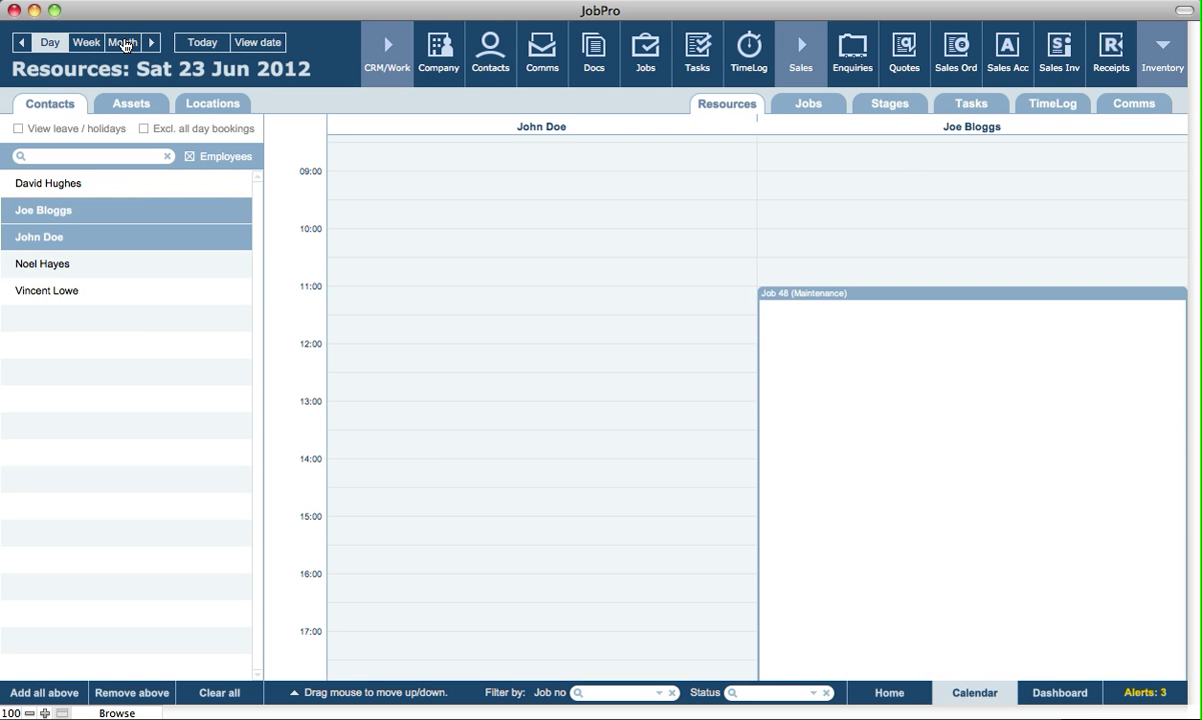
click(124, 44)
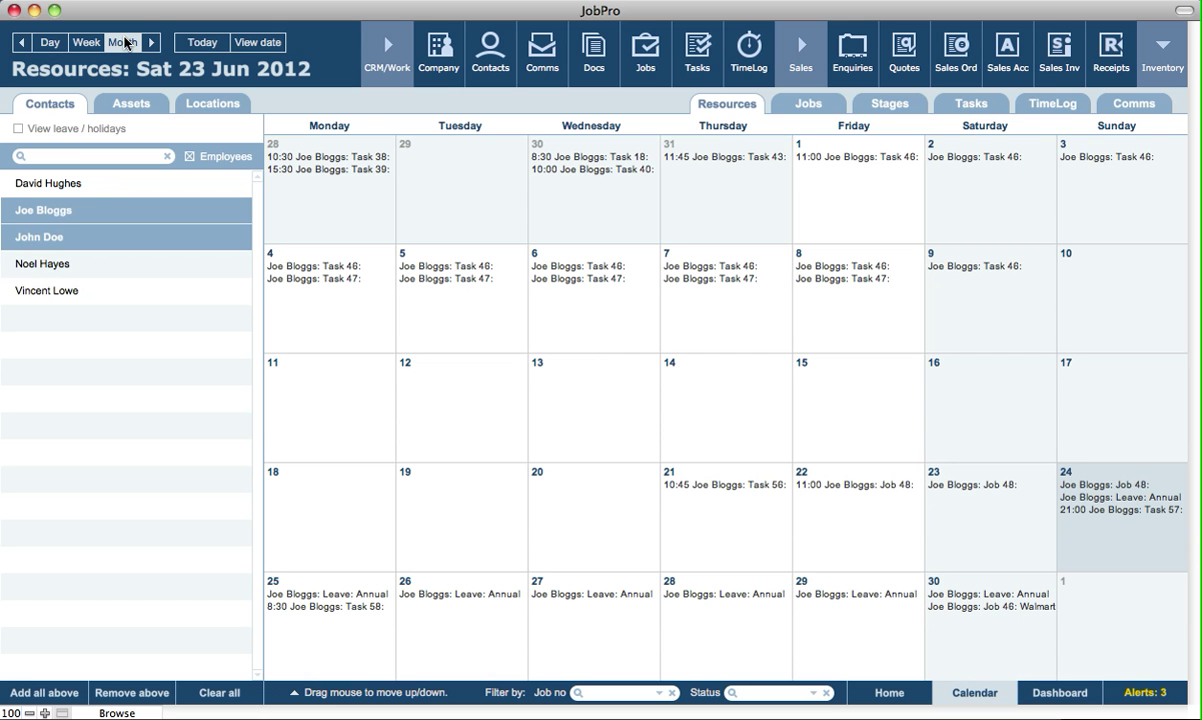
click(19, 131)
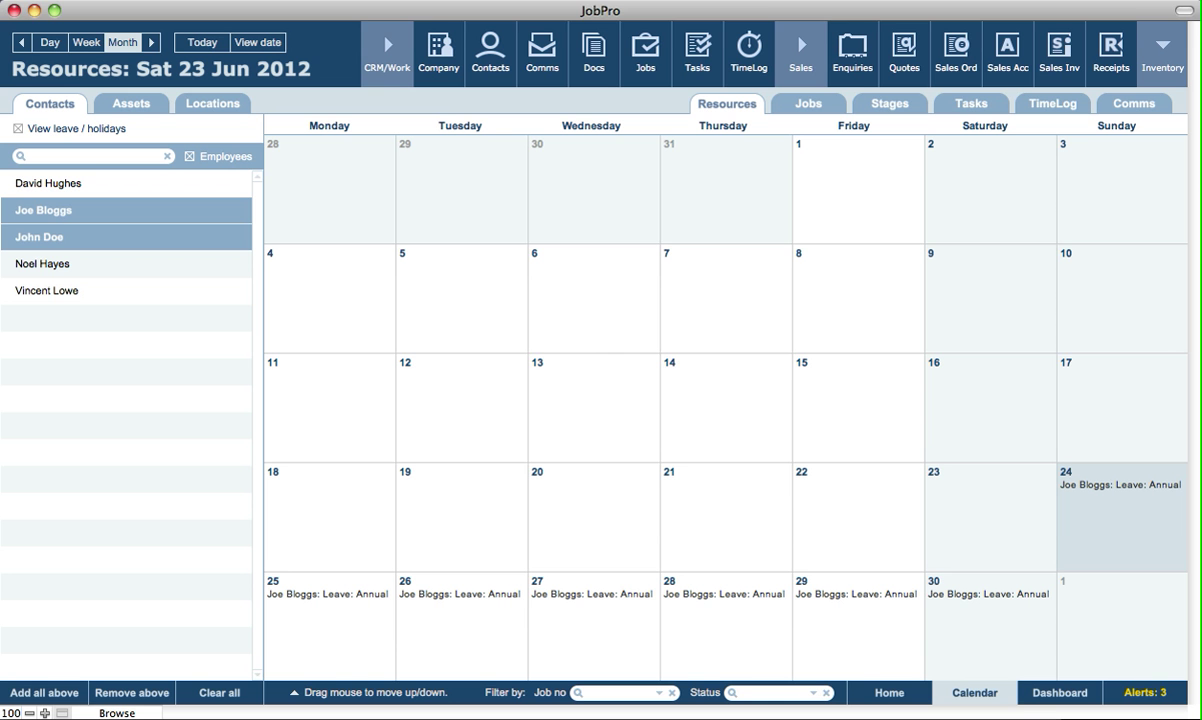
Book the iMac 21.5 Inch on the De Lamb Ltd job from 24/06/12 to 24/06/12 and update the job dates to match.
click(643, 56)
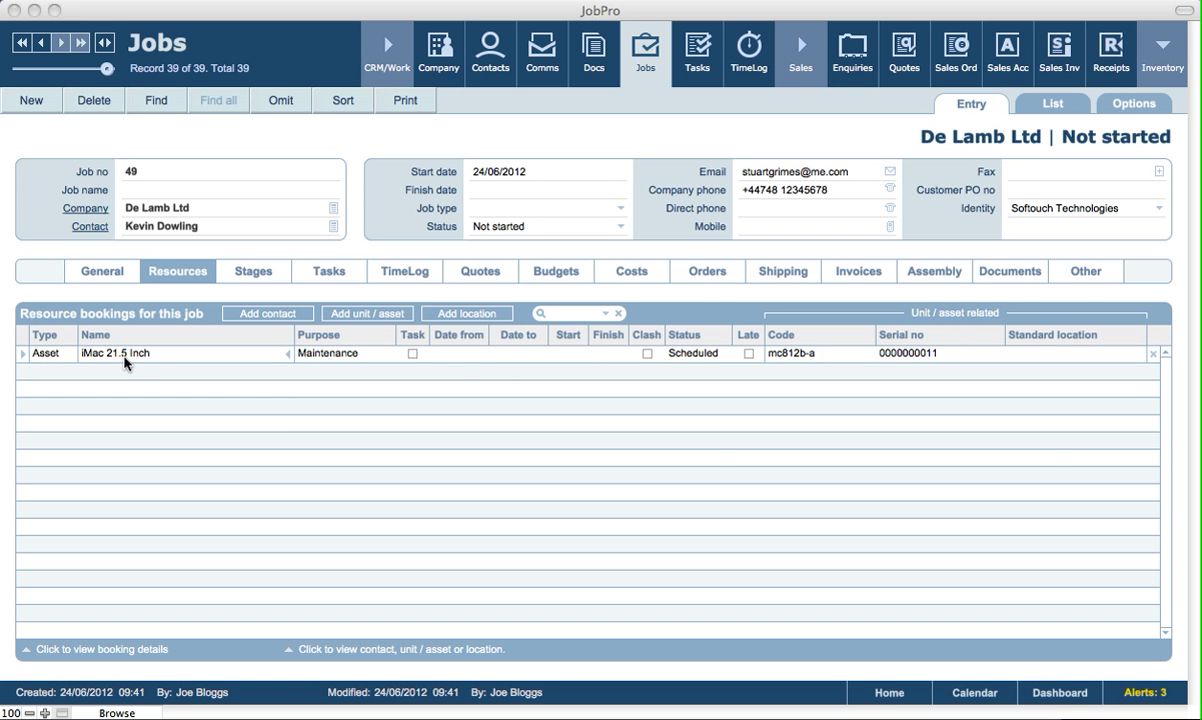
click(462, 355)
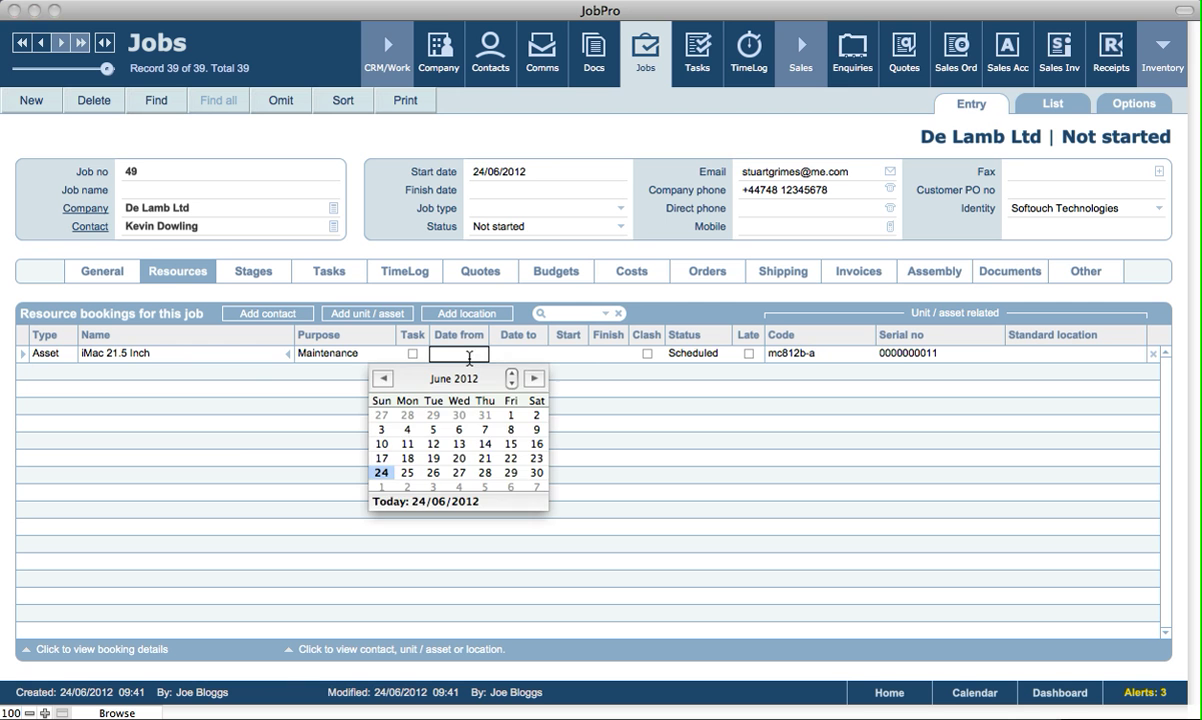
click(378, 471)
click(515, 354)
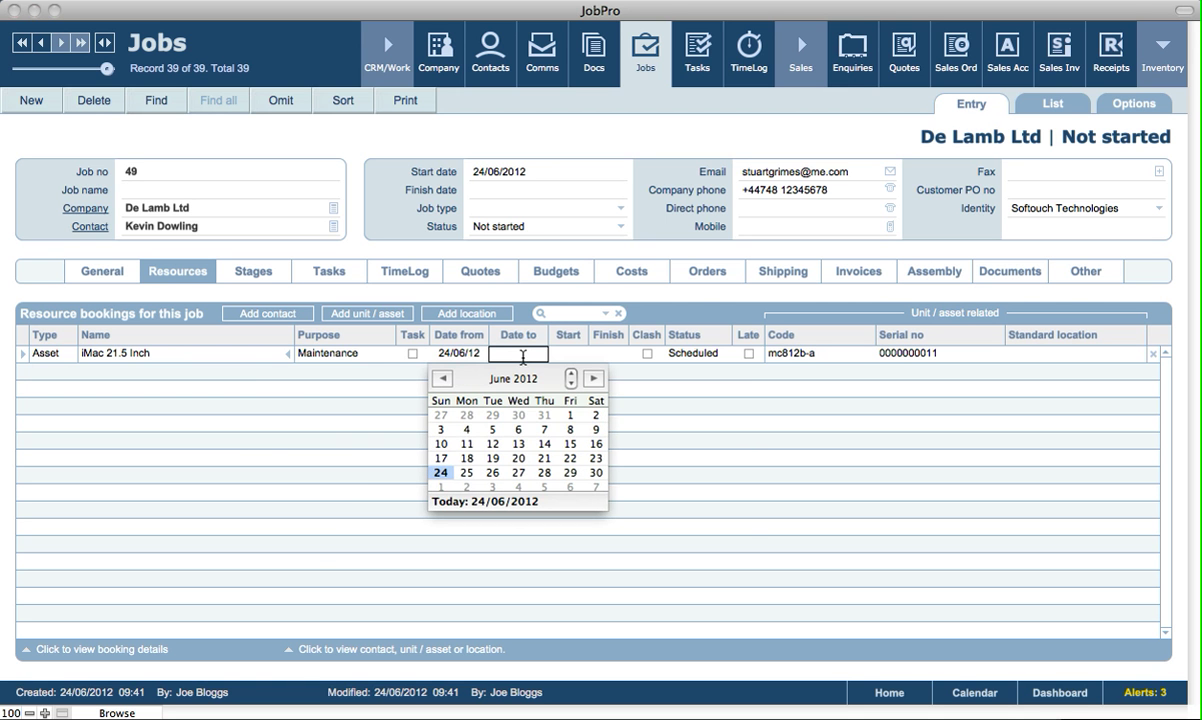
click(440, 472)
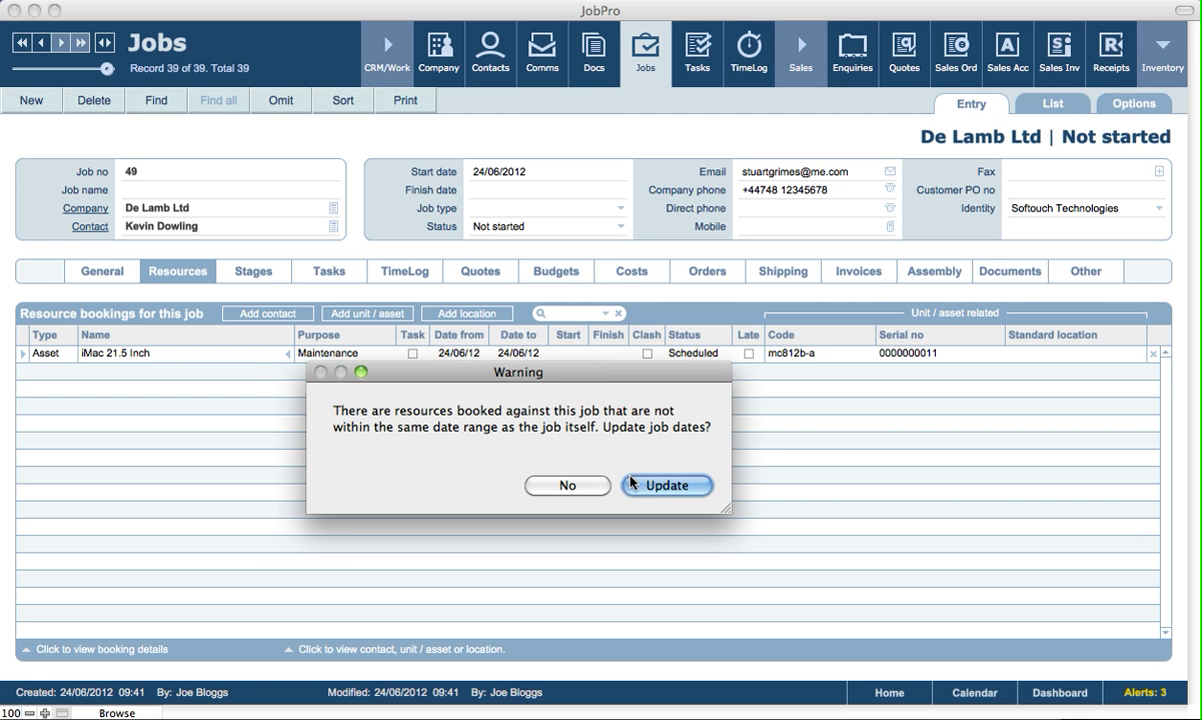
click(658, 487)
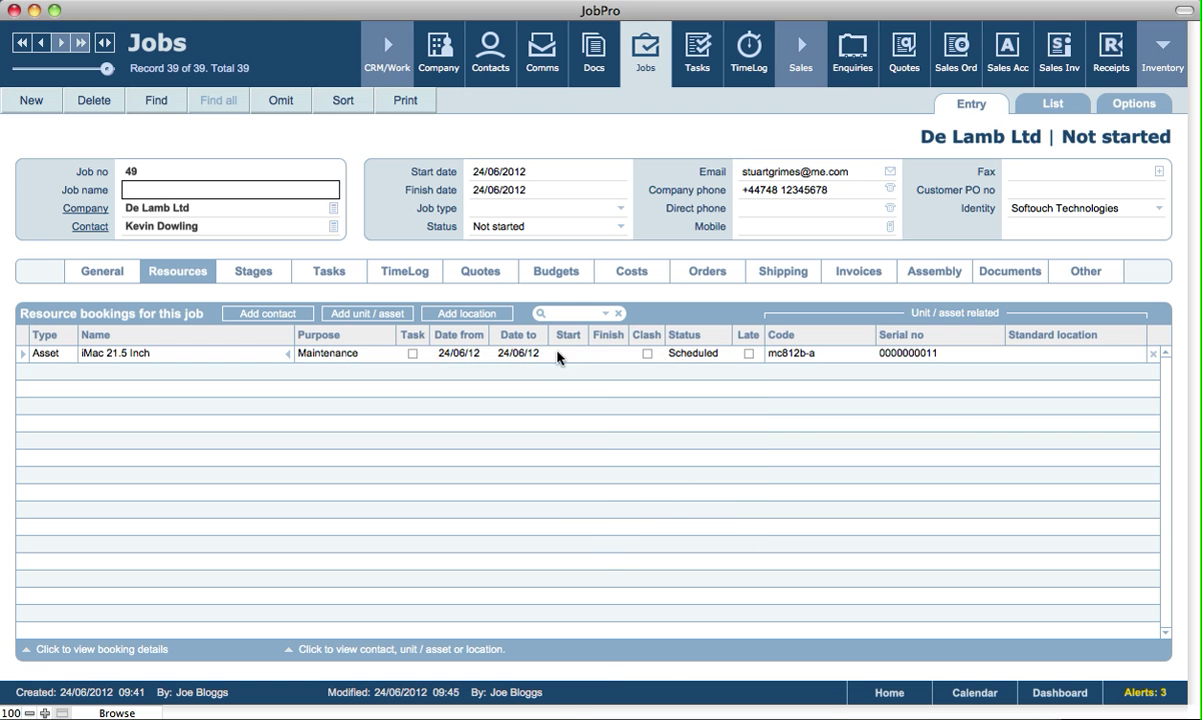
Set the iMac booking's time from 06:00 to 18:00 and its status to In progress.
click(562, 354)
click(567, 569)
click(610, 355)
scroll(602, 655, down, 8)
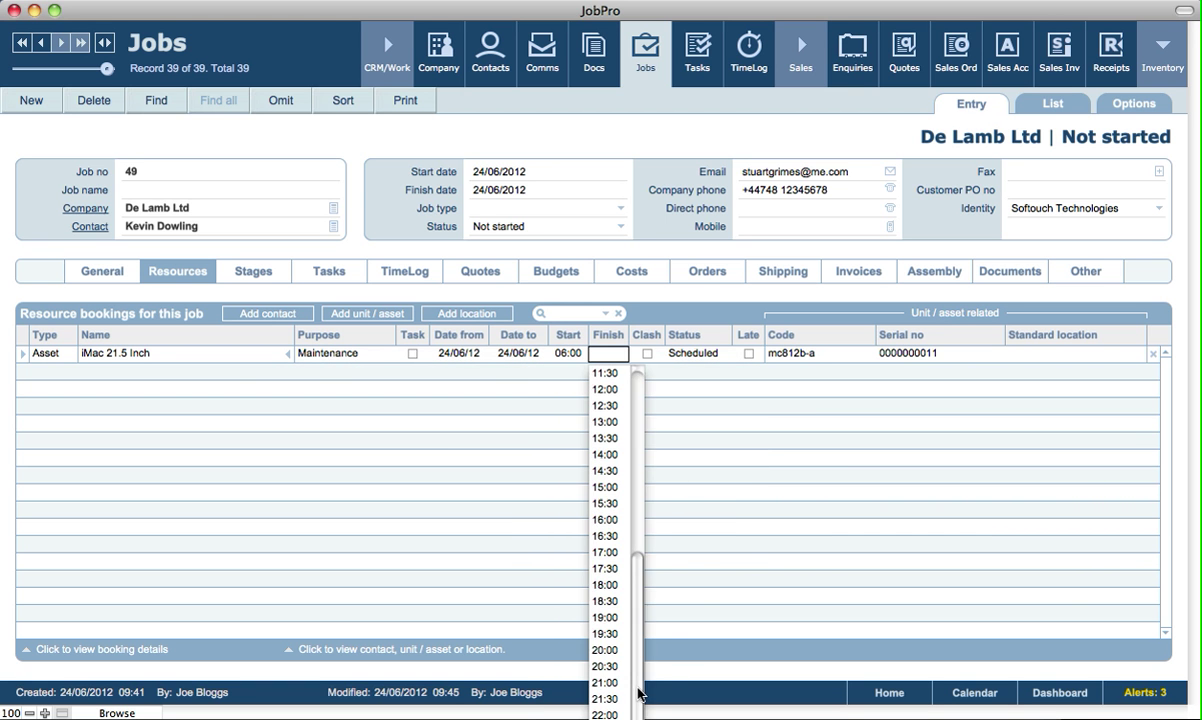
click(604, 587)
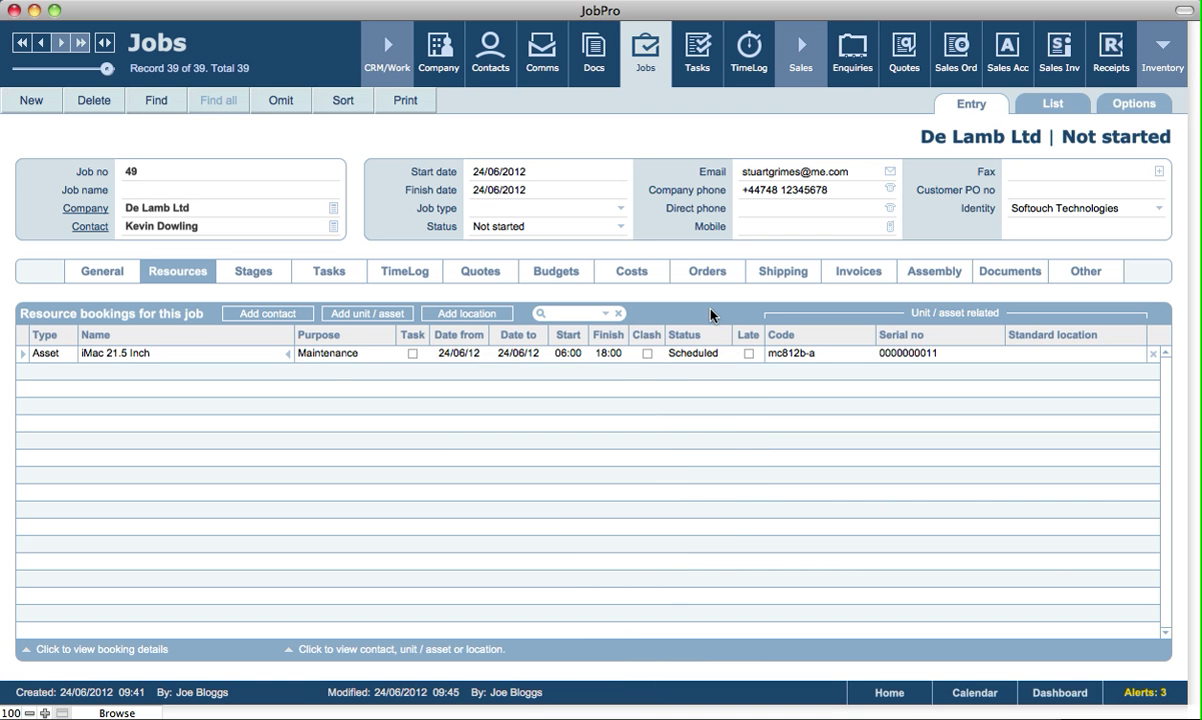
click(695, 351)
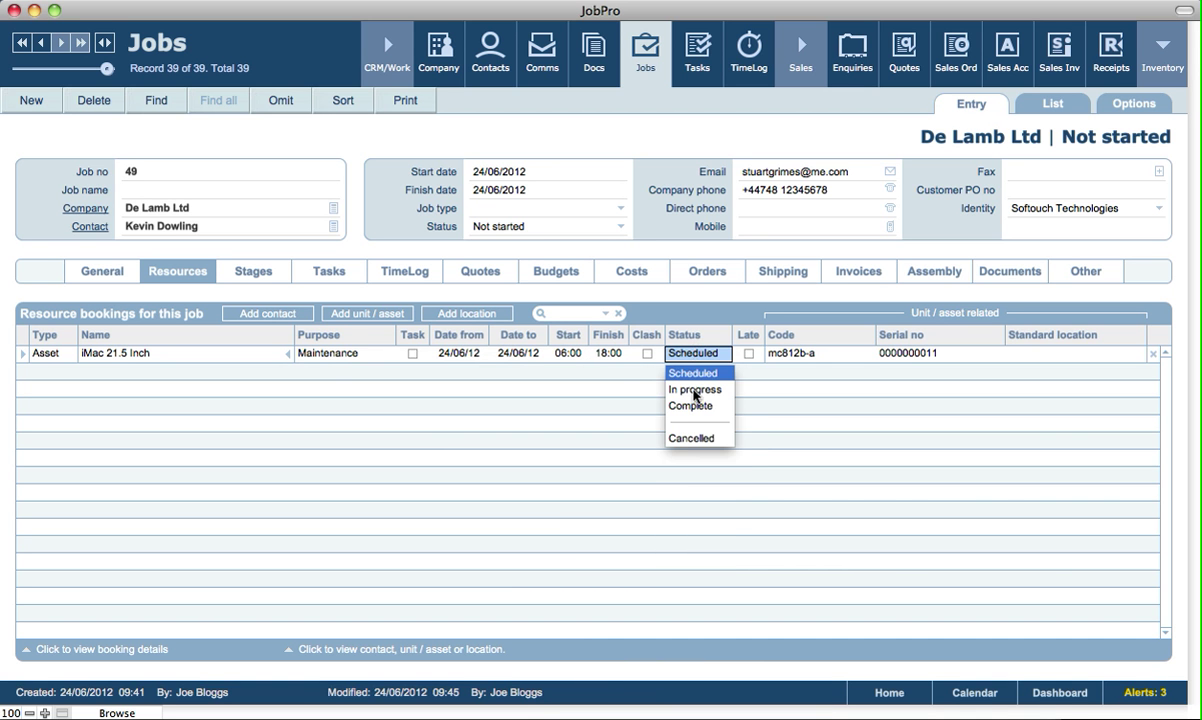
click(693, 390)
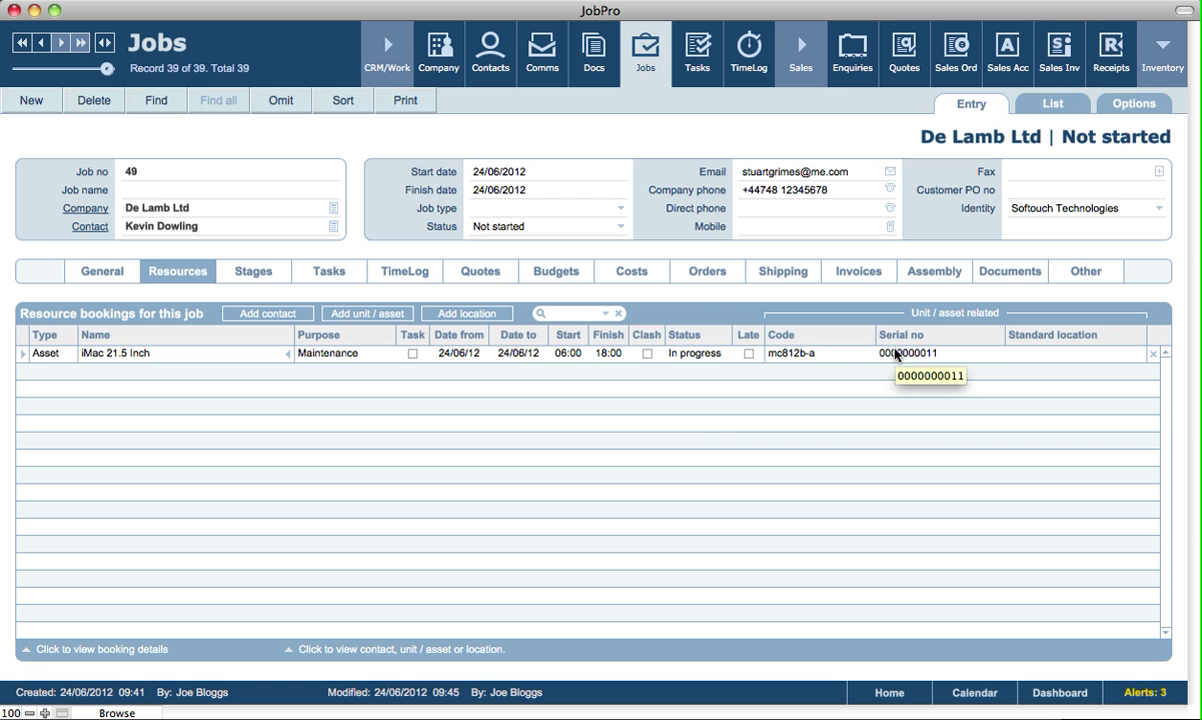
Mark the iMac booking as Complete without returning it to stock, recording the item as used.
click(707, 355)
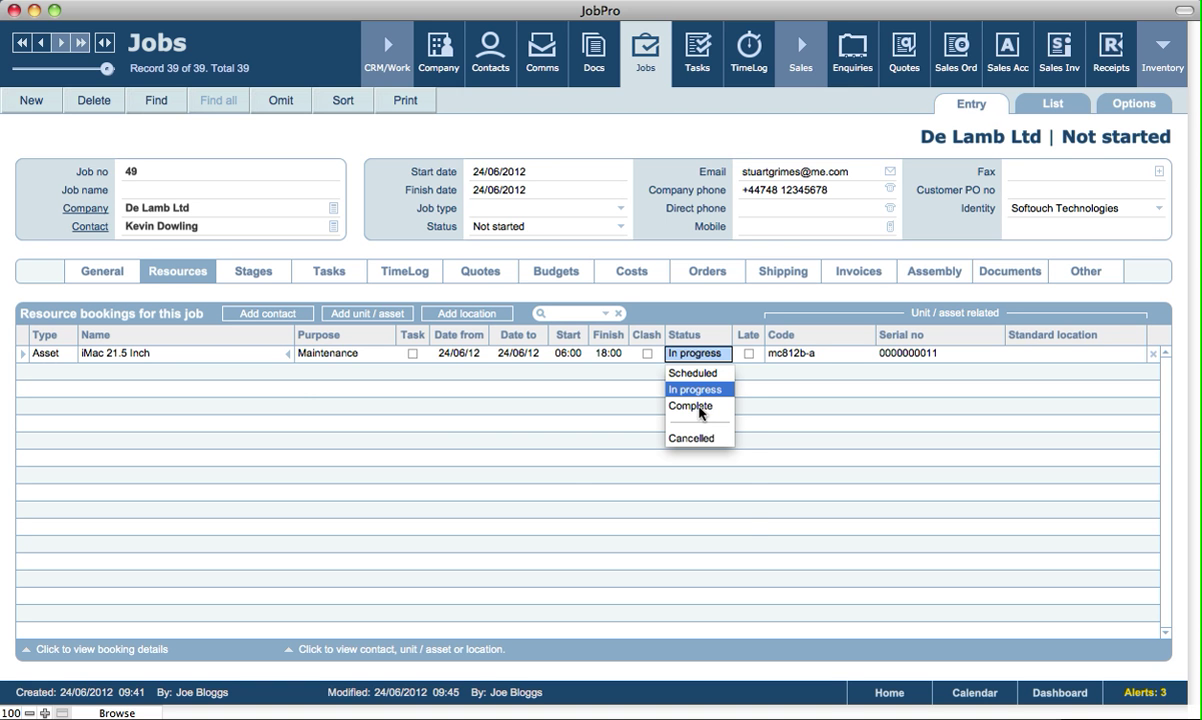
click(701, 408)
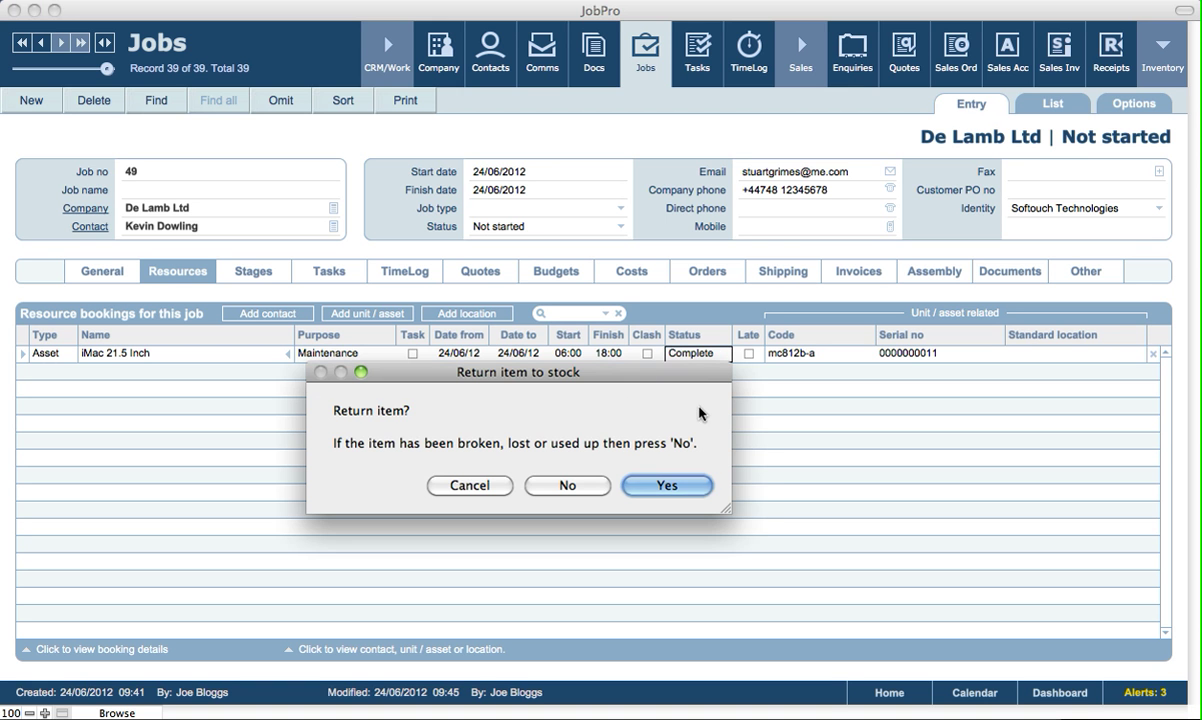
drag(473, 383, 526, 393)
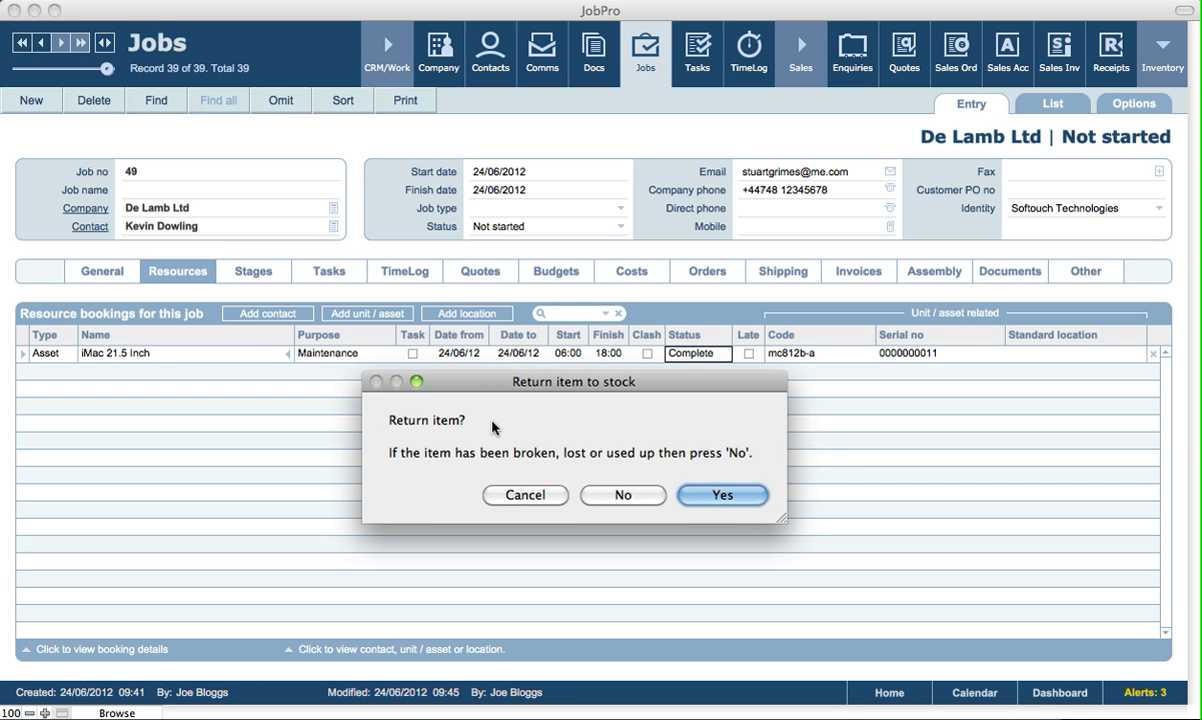
click(620, 496)
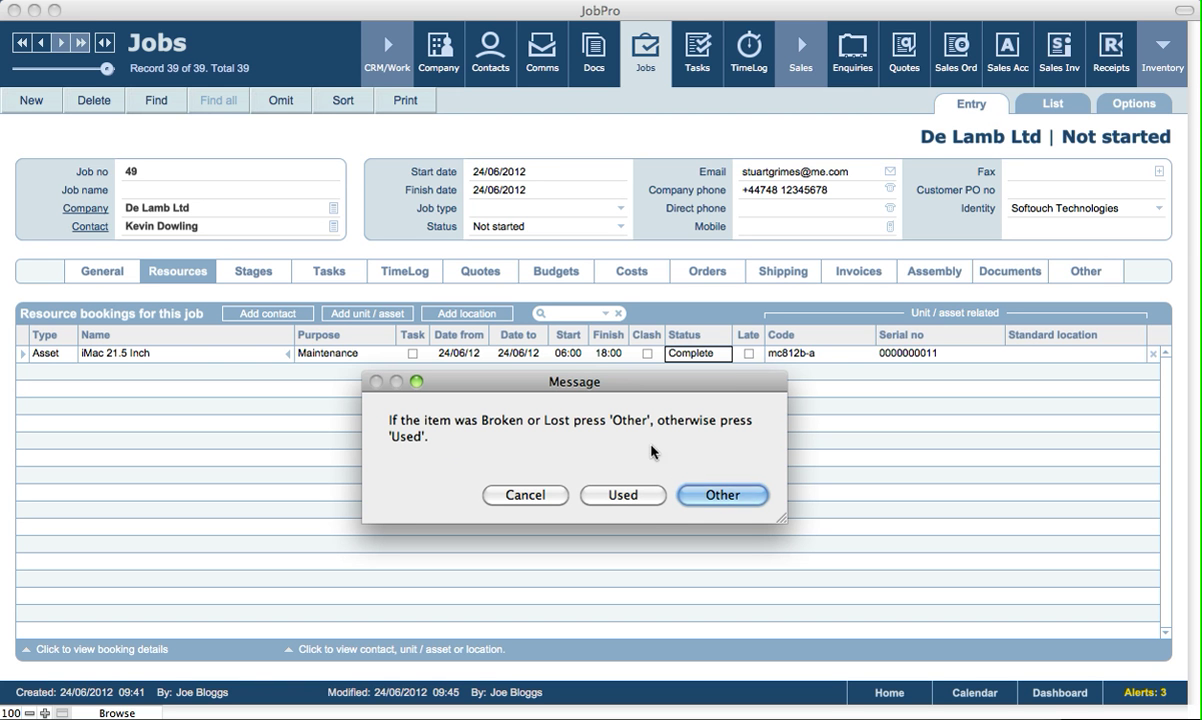
click(623, 495)
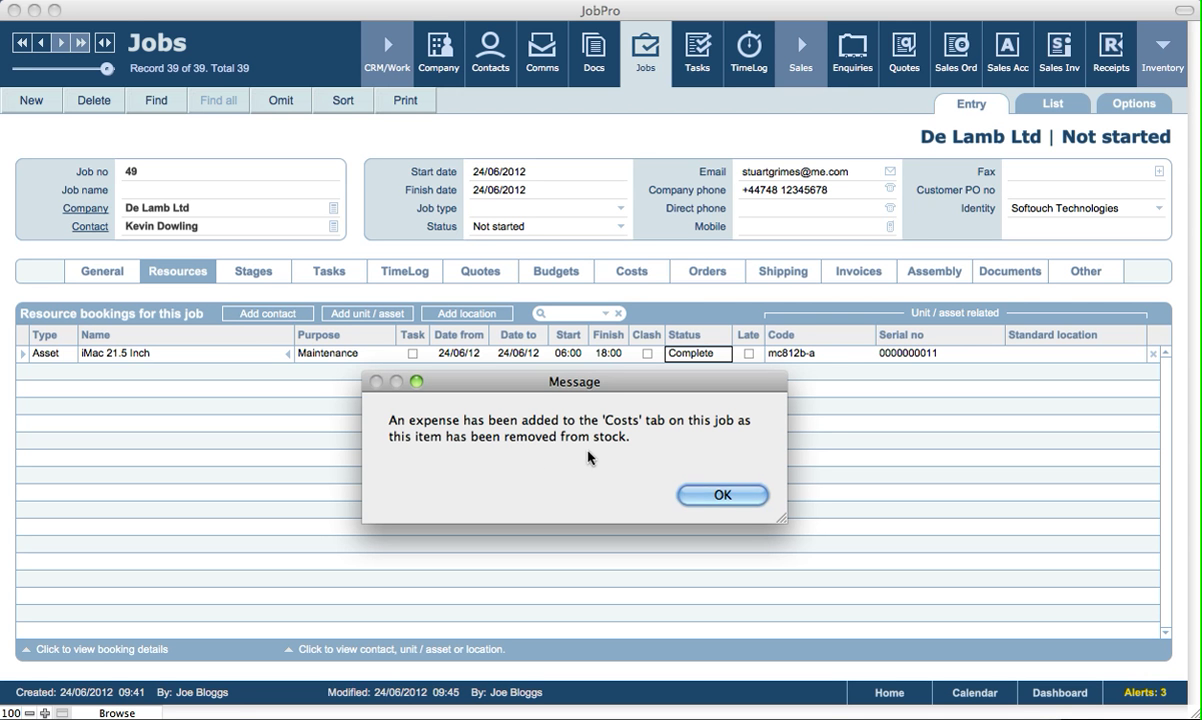
click(726, 497)
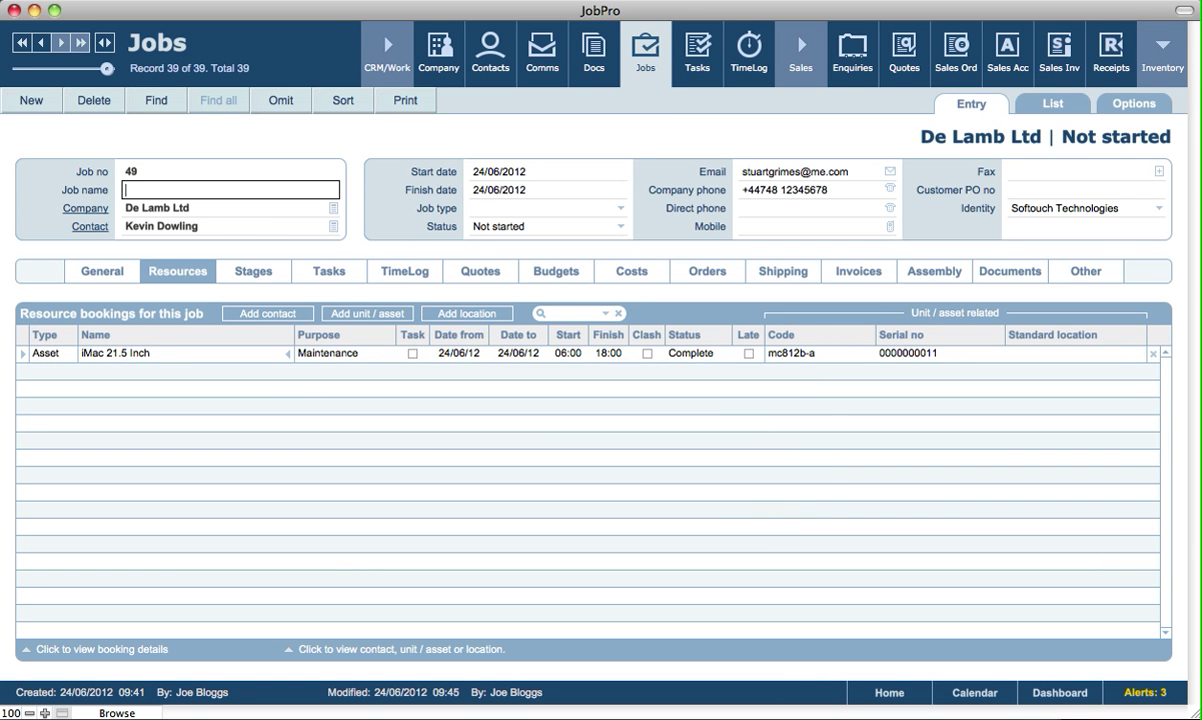